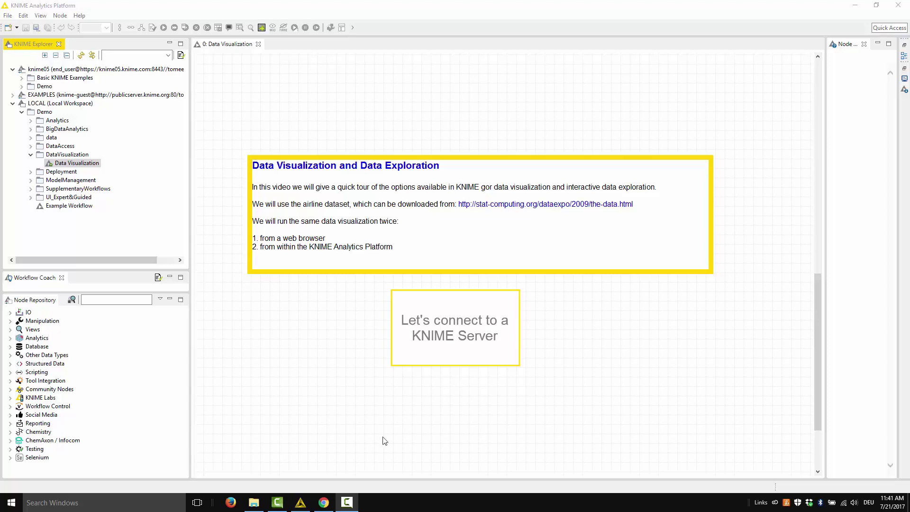
Step: Switch to the KNIME Server web portal in Chrome and start the Data Visualization workflow from the Demo DataVisualization folder
left_click(324, 502)
left_click(432, 333)
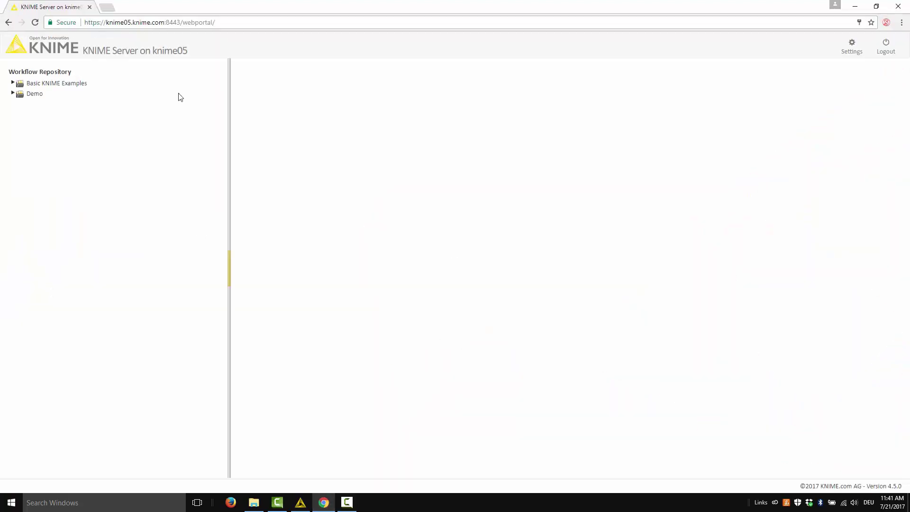
left_click(12, 93)
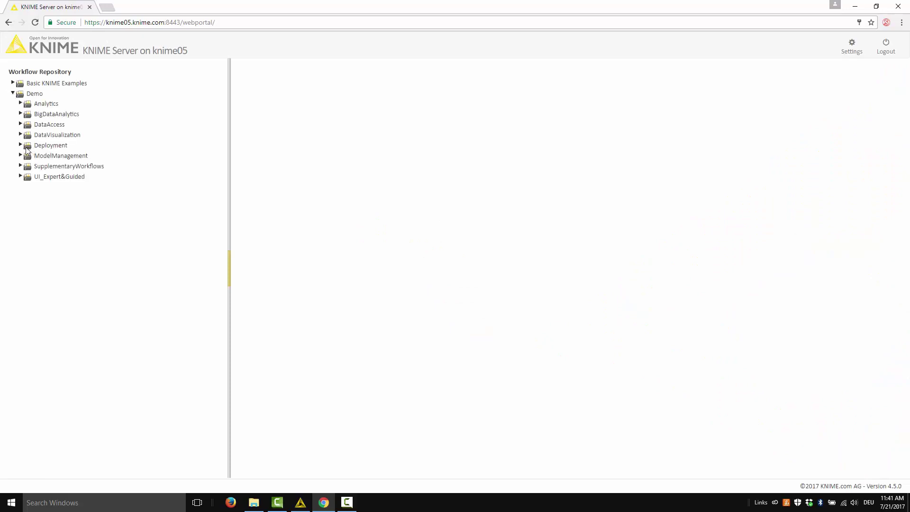
left_click(20, 134)
left_click(48, 147)
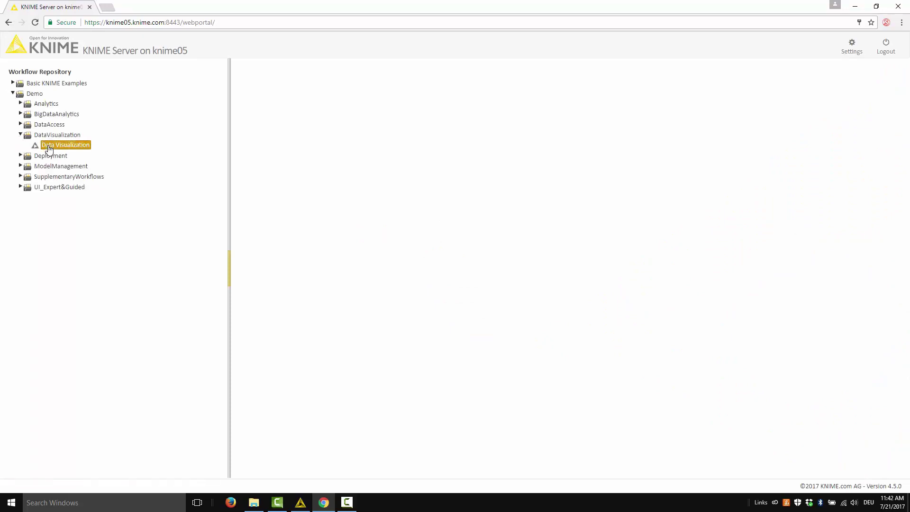
left_click(263, 104)
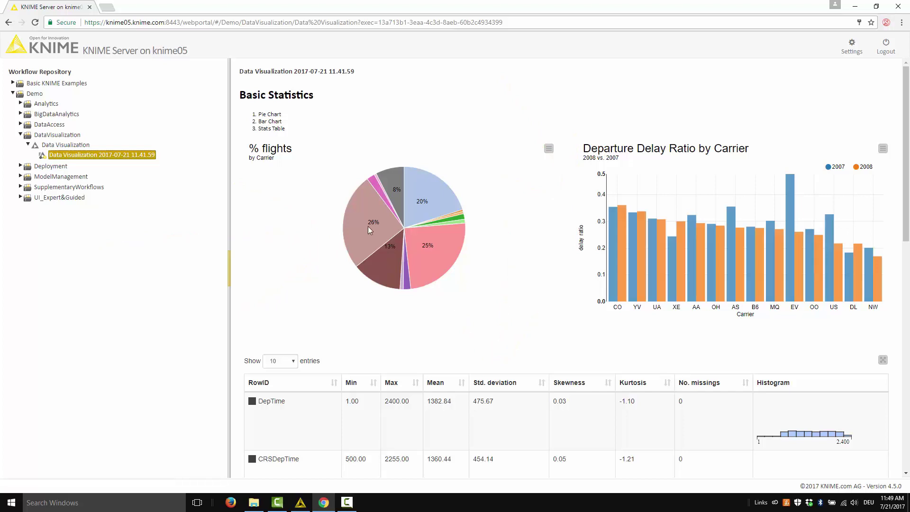
Step: Change the title of the flights-by-carrier pie chart to "Percent flights"
mouse_move(392, 206)
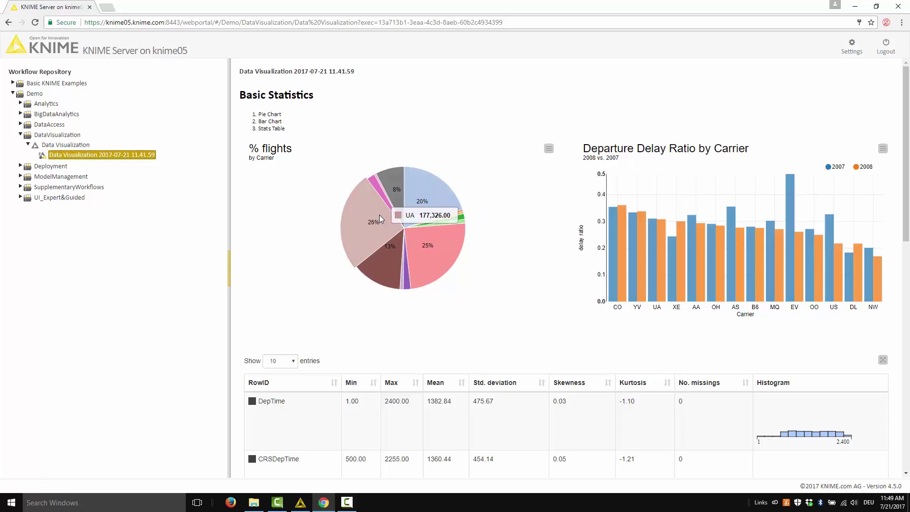
mouse_move(752, 256)
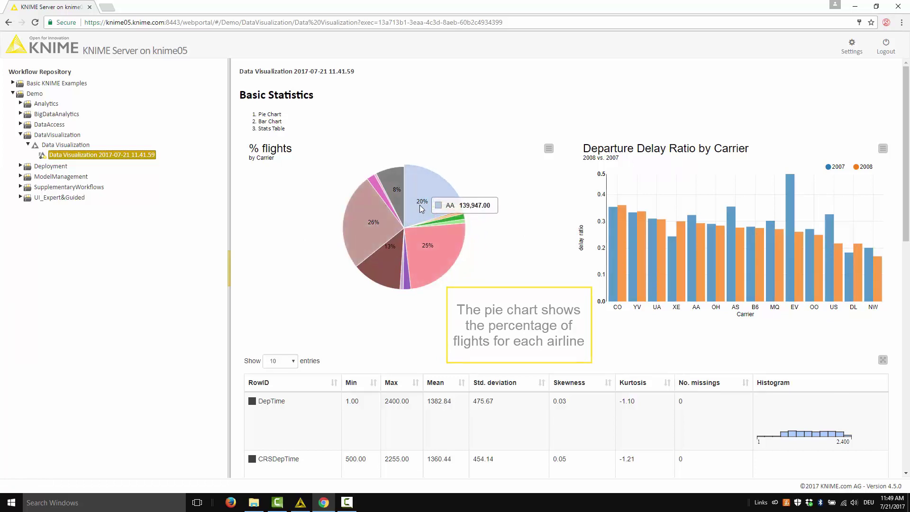
mouse_move(641, 238)
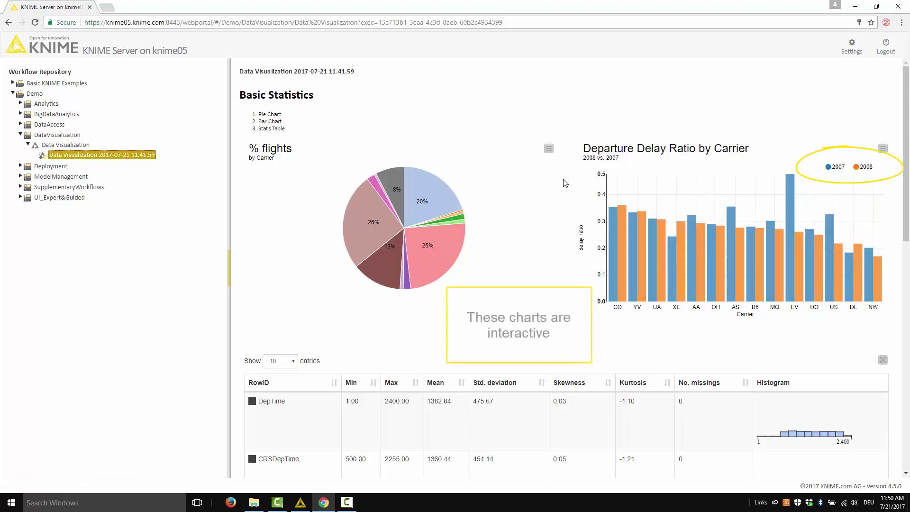
left_click(548, 149)
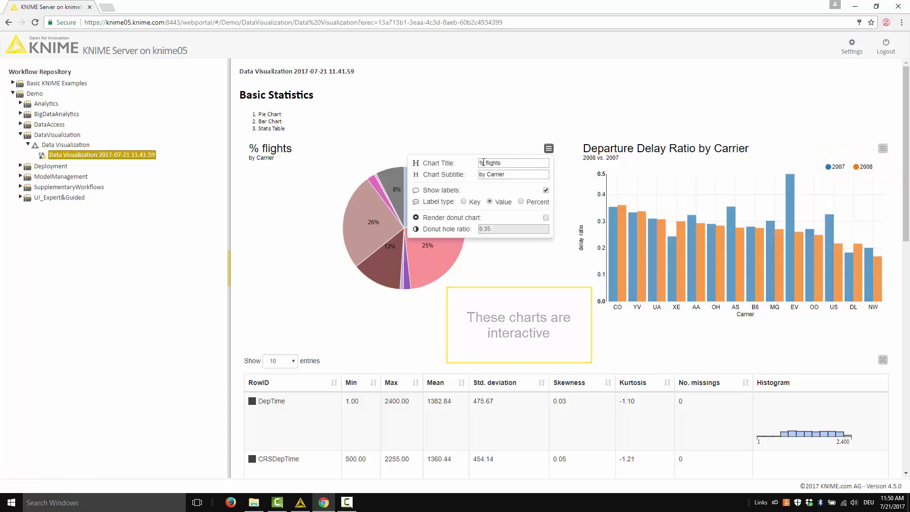
left_click_drag(480, 163, 487, 163)
type("Percen")
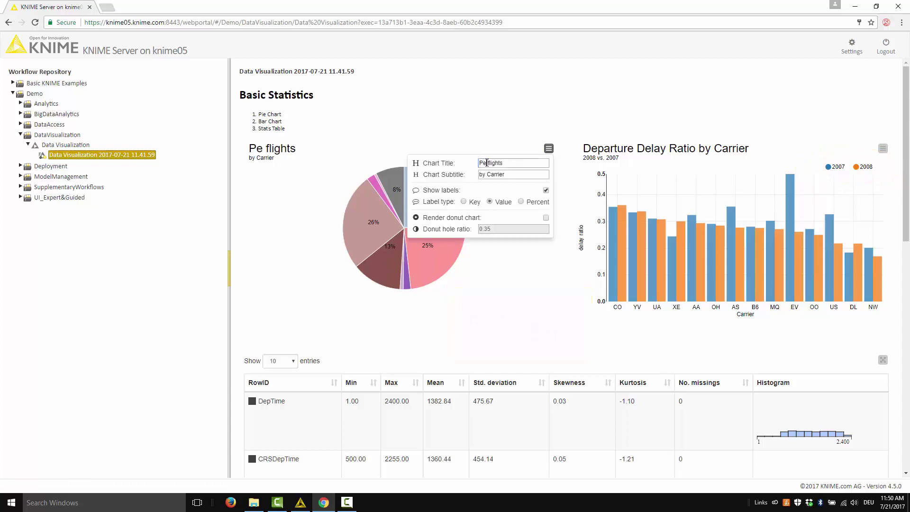
type("t")
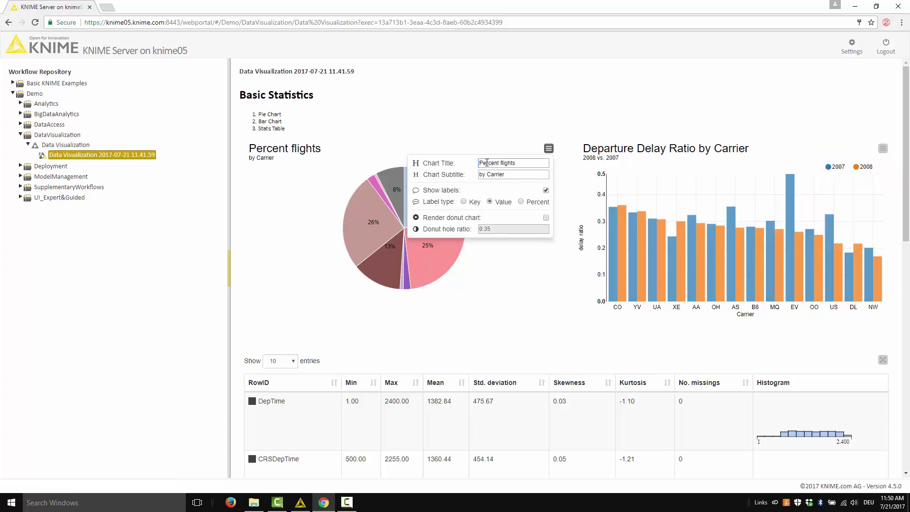
left_click(524, 283)
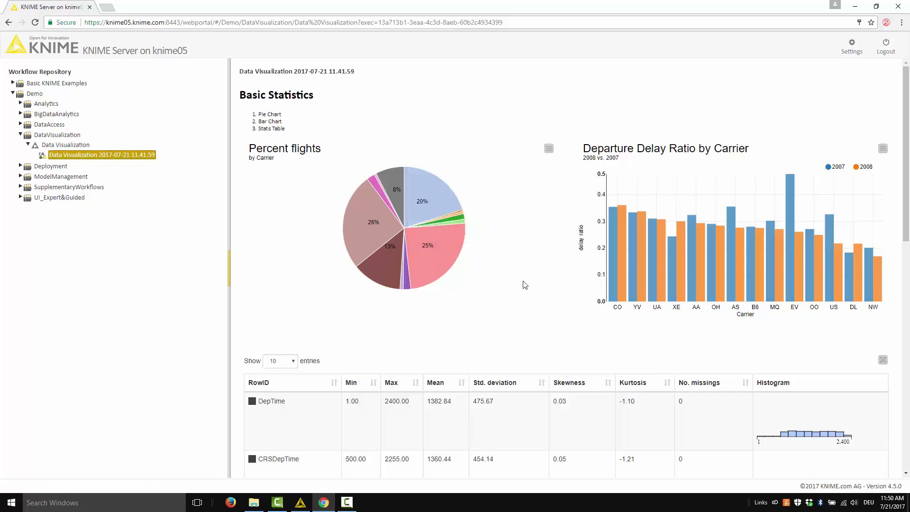
Step: Review the display options of the pie chart and of the departure delay ratio bar chart
left_click(549, 148)
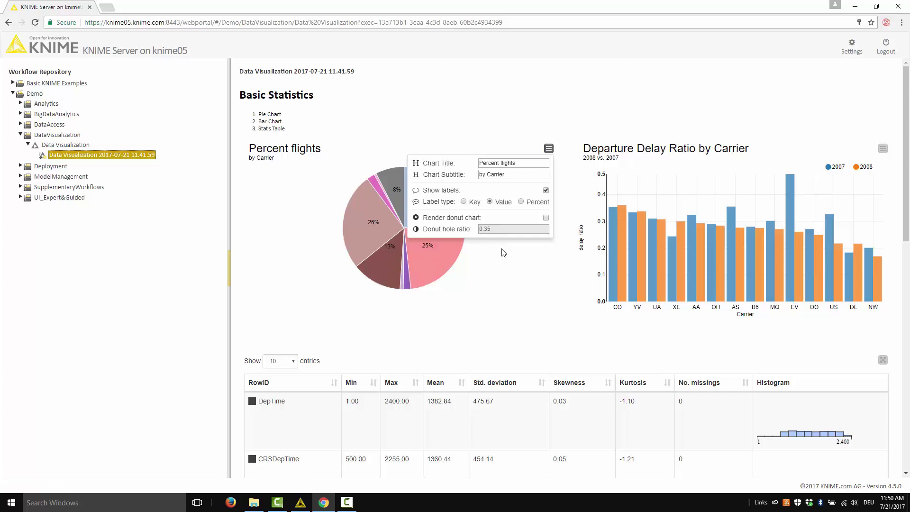
left_click(536, 249)
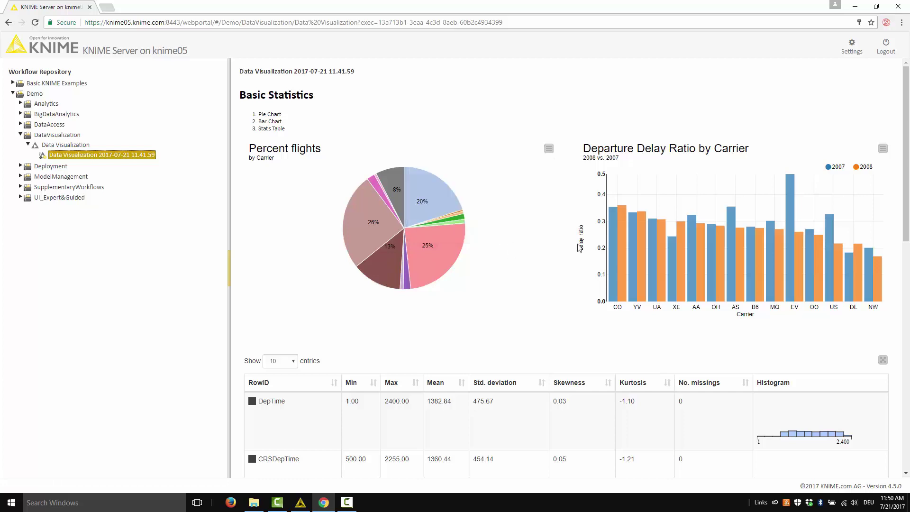
left_click(882, 148)
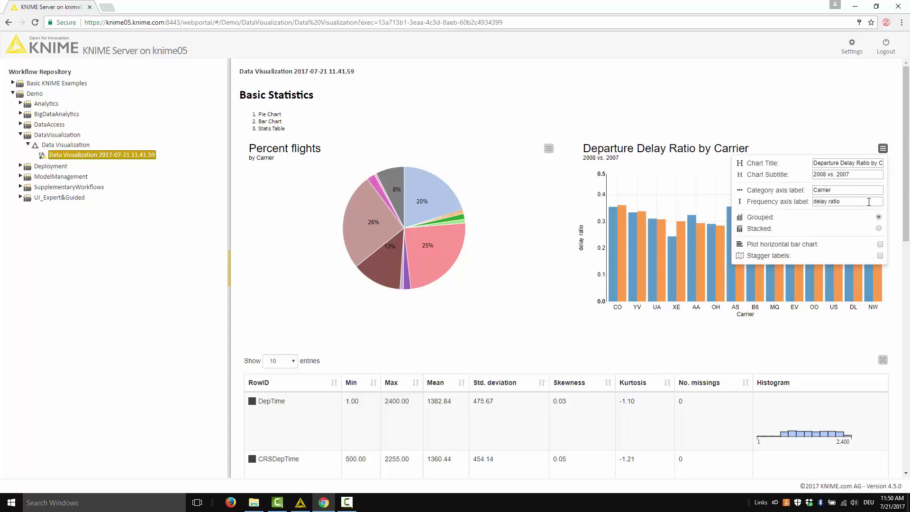
left_click(809, 283)
Step: Look through the statistics table with its histograms and advance the workflow to the next page
left_click(906, 473)
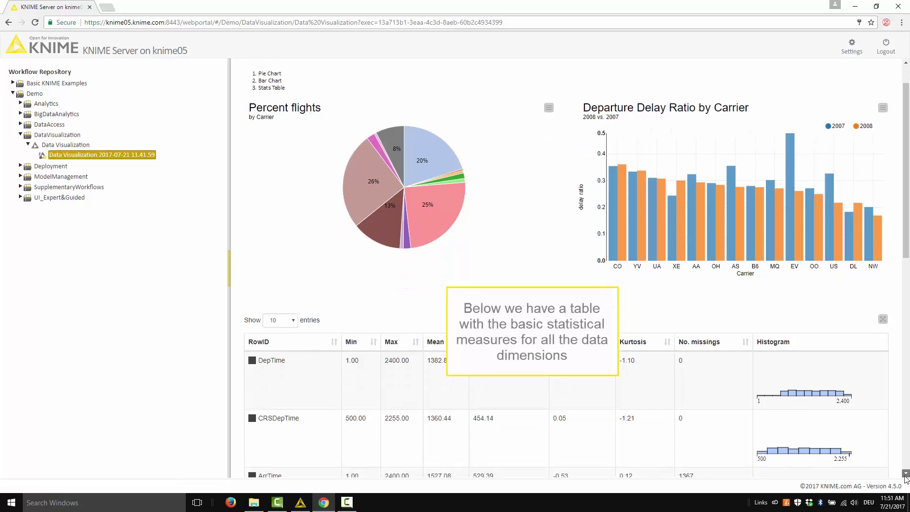
scroll(905, 478, "down", 5)
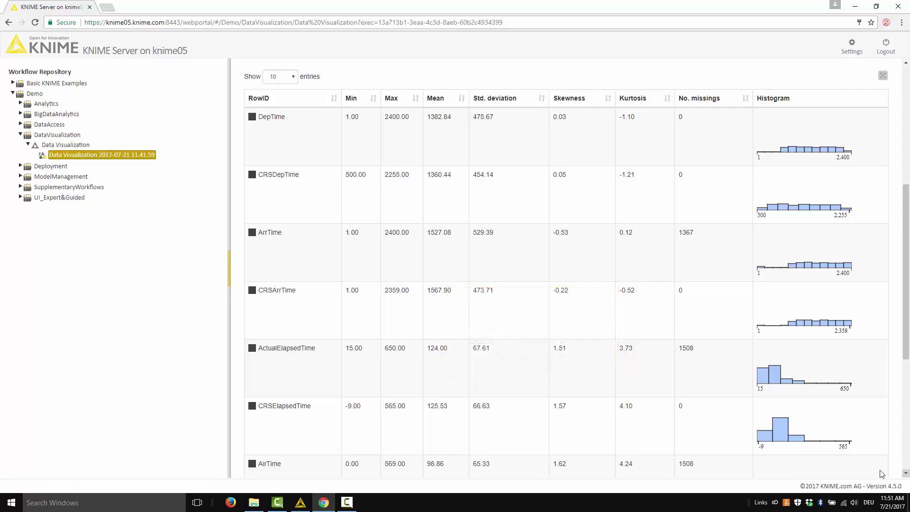
left_click_drag(906, 214, 907, 93)
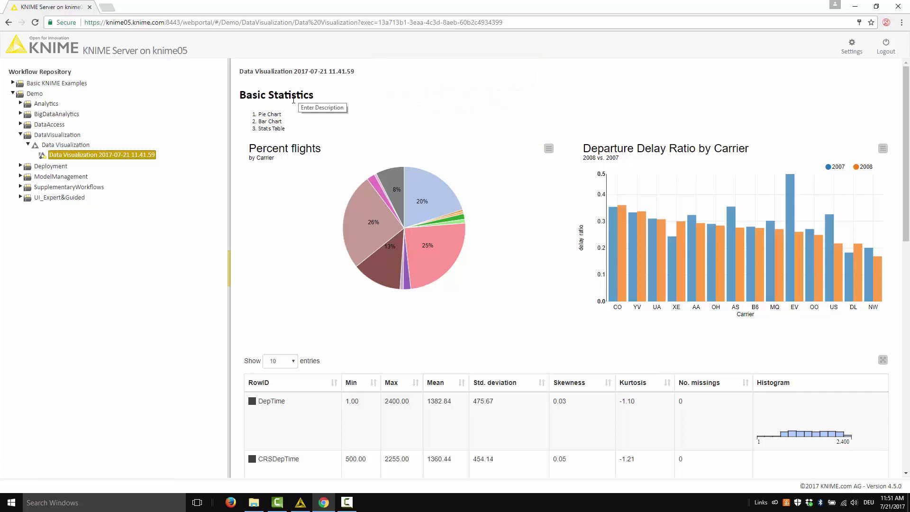
scroll(825, 208, "down", 2)
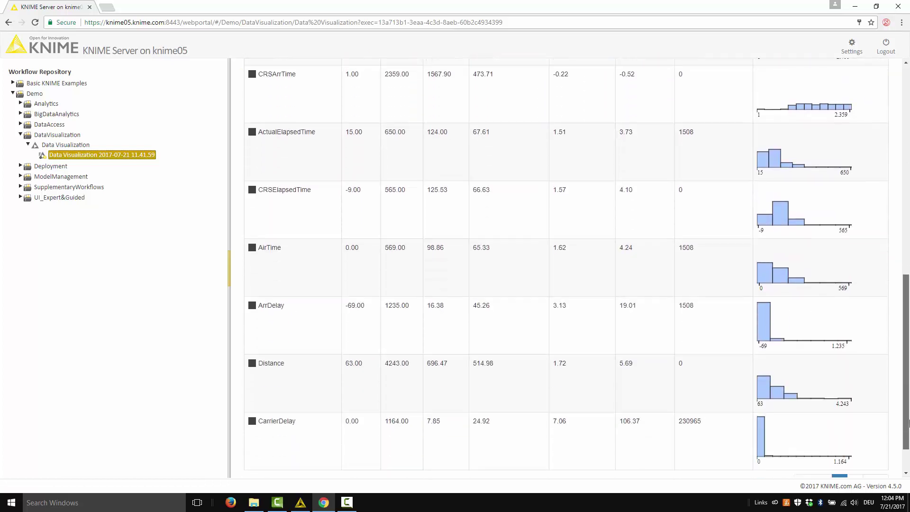
scroll(909, 422, "down", 2)
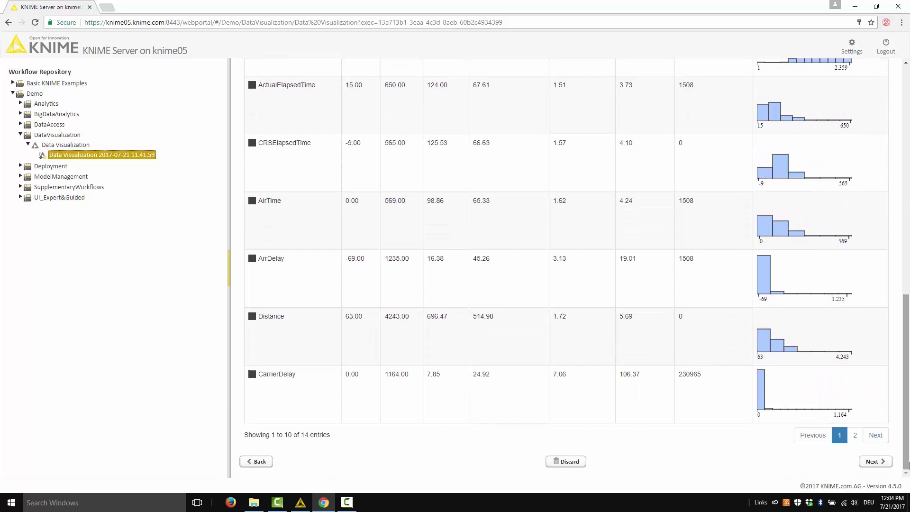
left_click(879, 464)
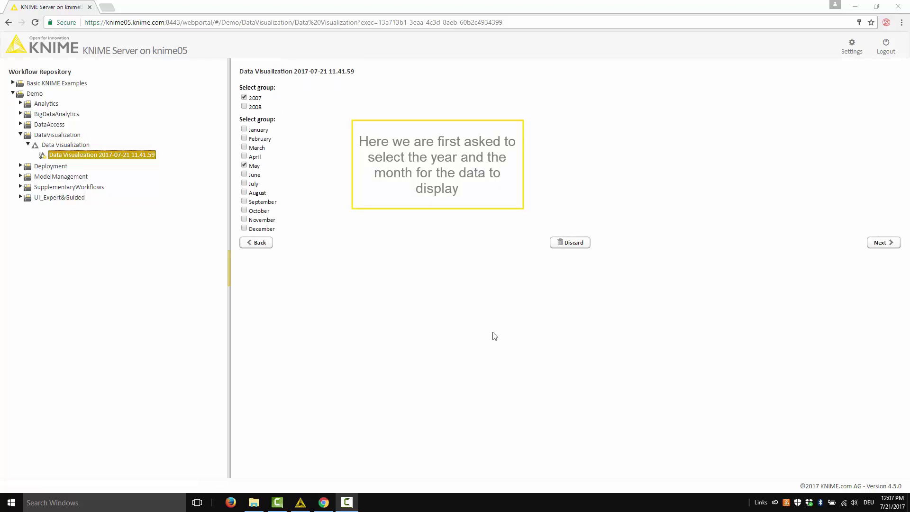
left_click(245, 184)
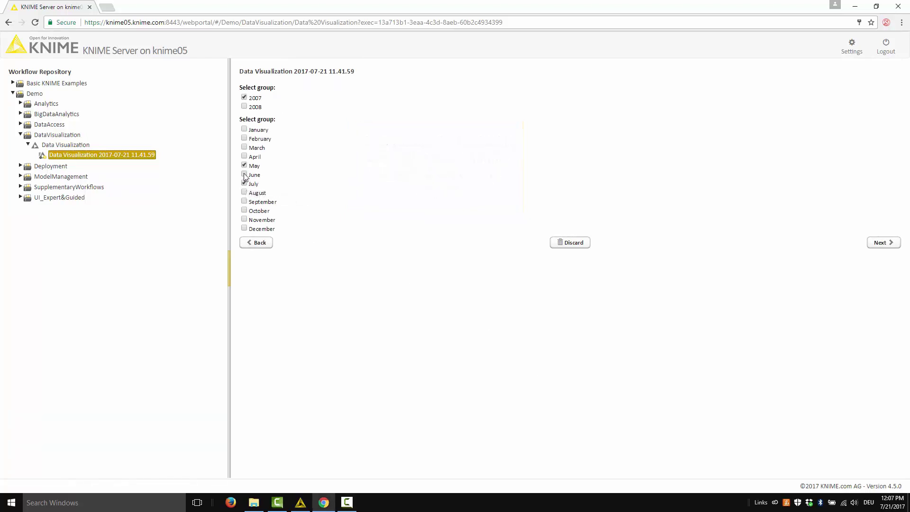
left_click(245, 175)
left_click(245, 183)
left_click(244, 174)
Step: Continue with 2007 and May selected, and inspect the paths of individual delay and no delay segments in the sunburst chart
left_click(876, 244)
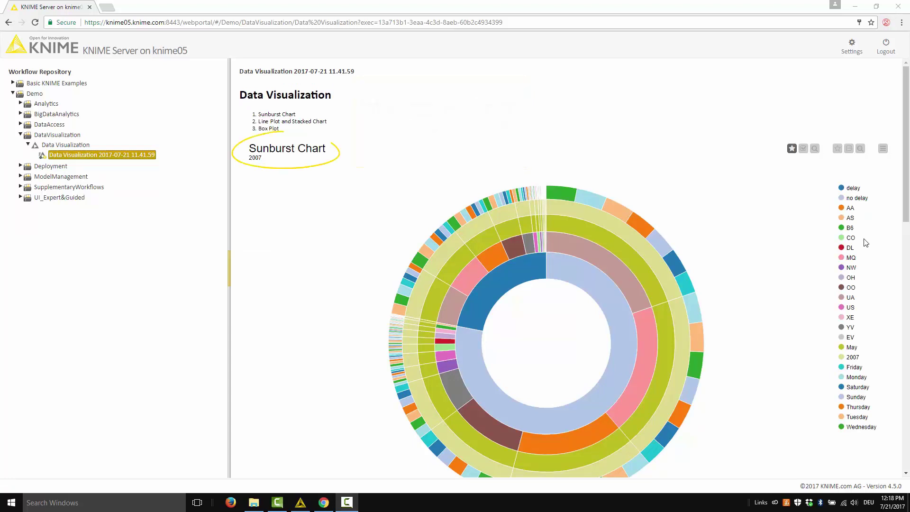
left_click_drag(906, 214, 909, 462)
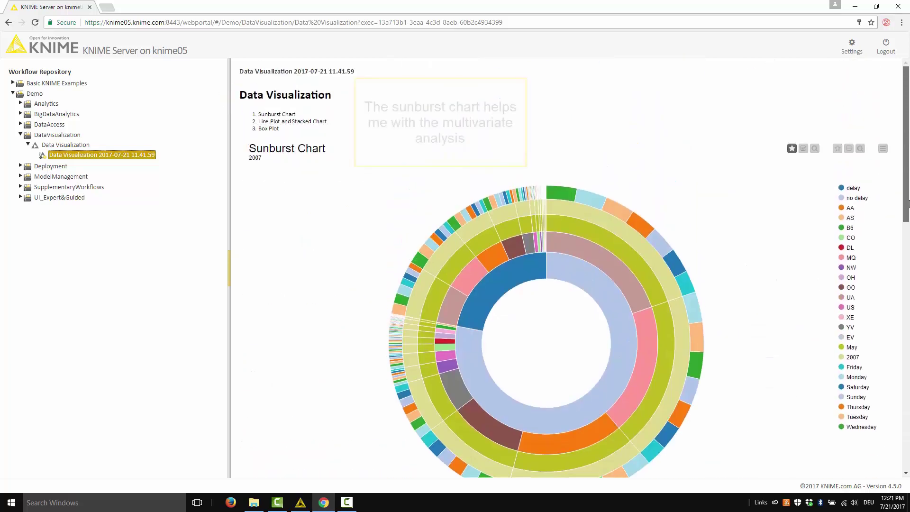
left_click_drag(909, 202, 909, 223)
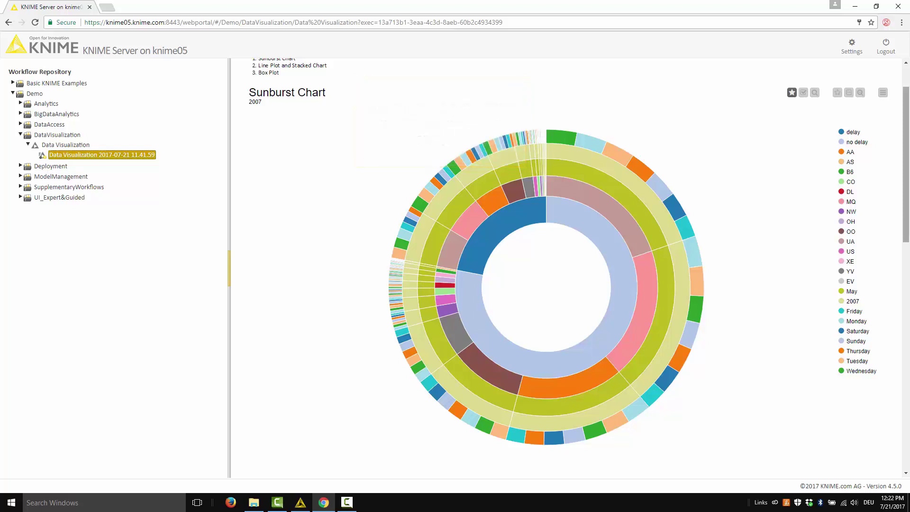
mouse_move(500, 200)
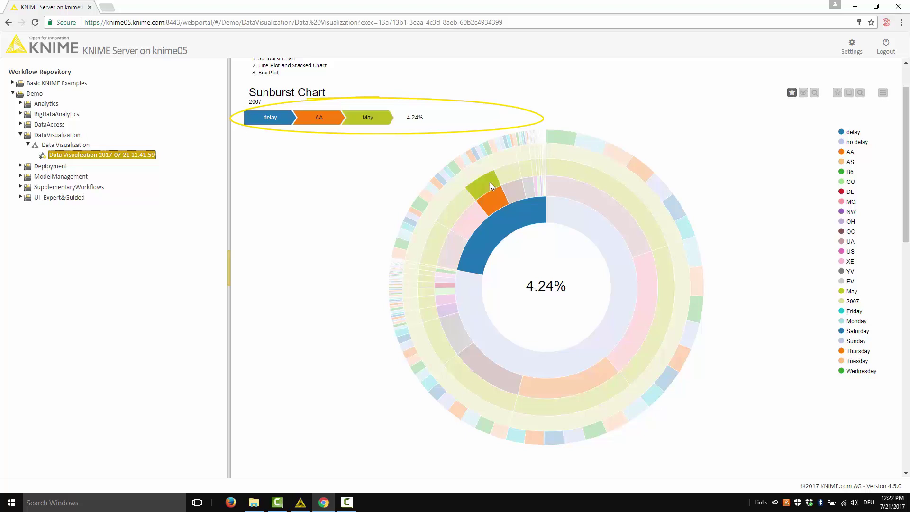
mouse_move(477, 158)
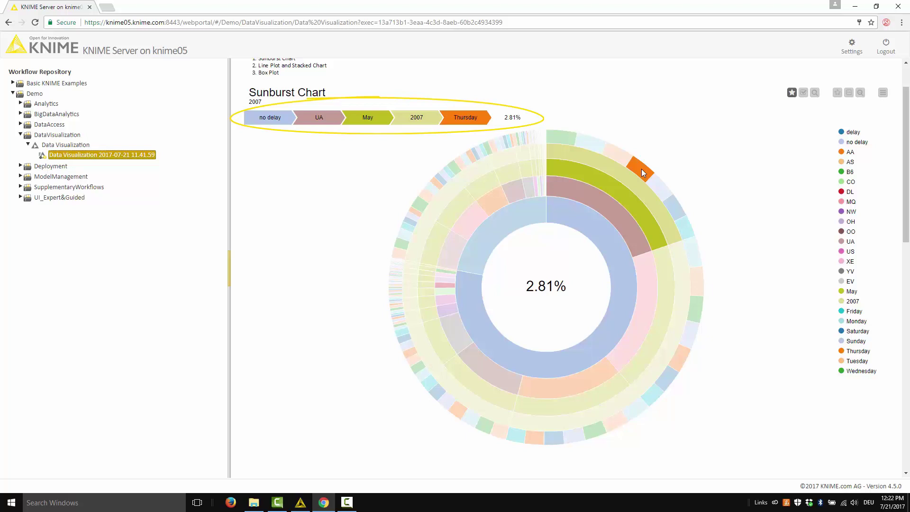
Step: Turn on selection mode in the sunburst chart and select the no delay UA branch, the MQ branch, and finally the whole no delay segment
left_click(803, 93)
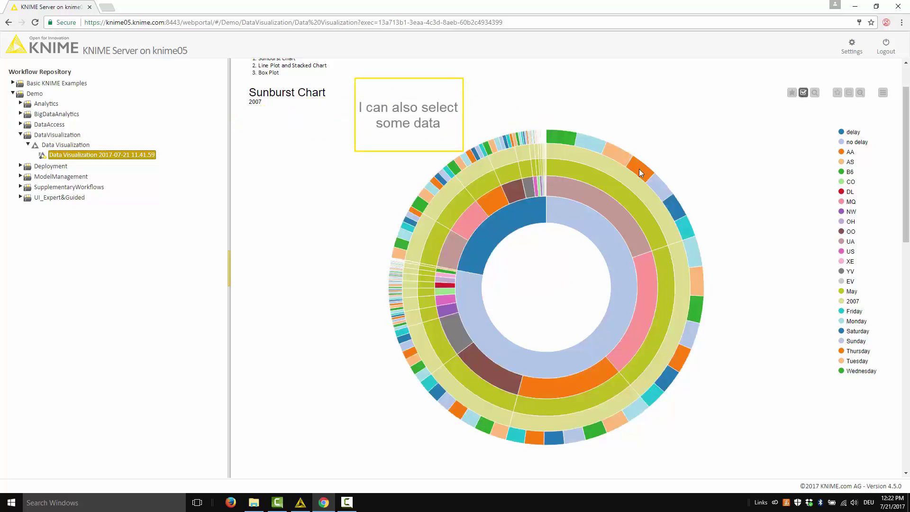
left_click(635, 185)
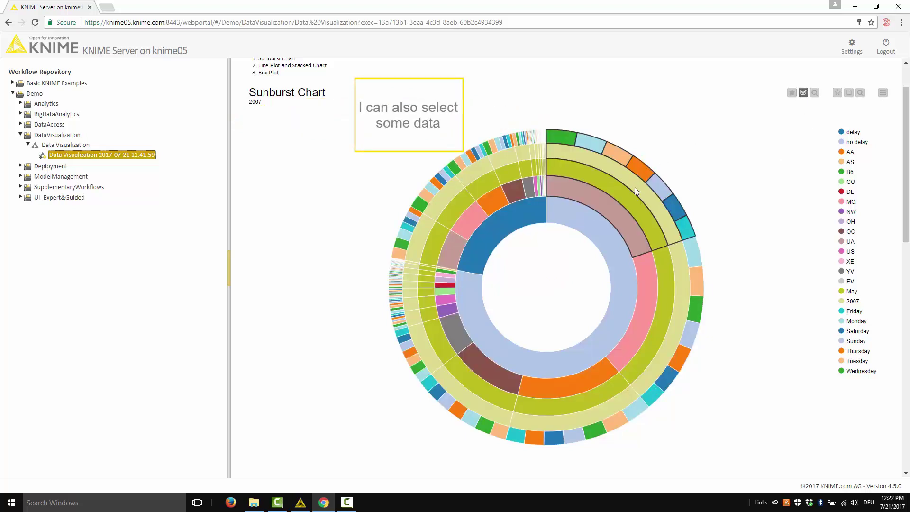
left_click(643, 264)
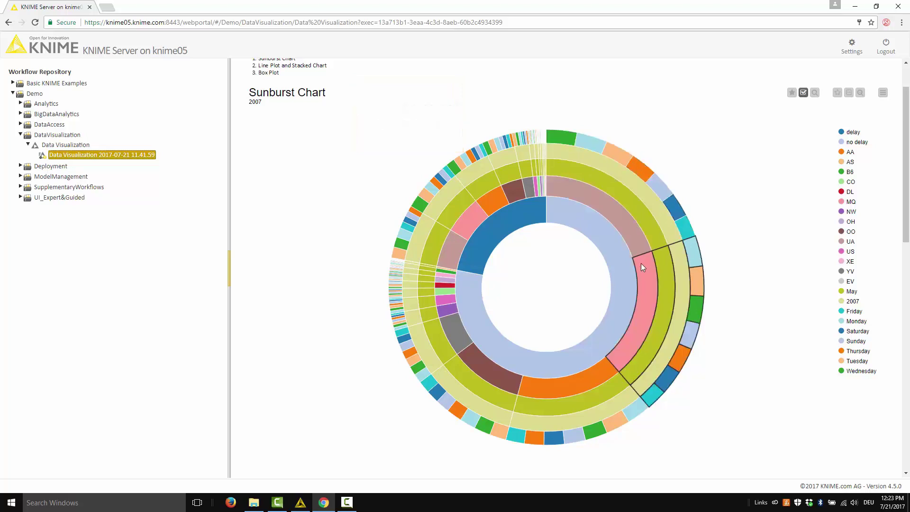
left_click(620, 261)
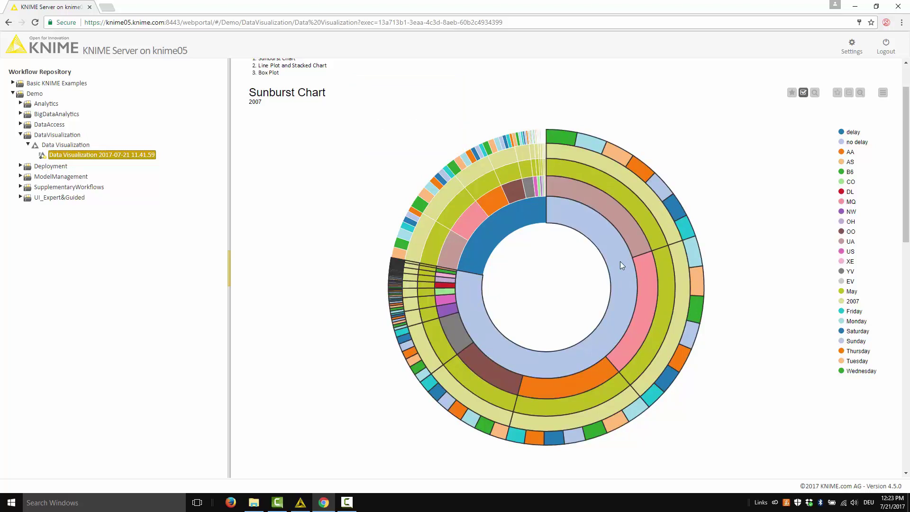
Step: Check the sunburst chart's options and zoom into its no delay segment
left_click(883, 93)
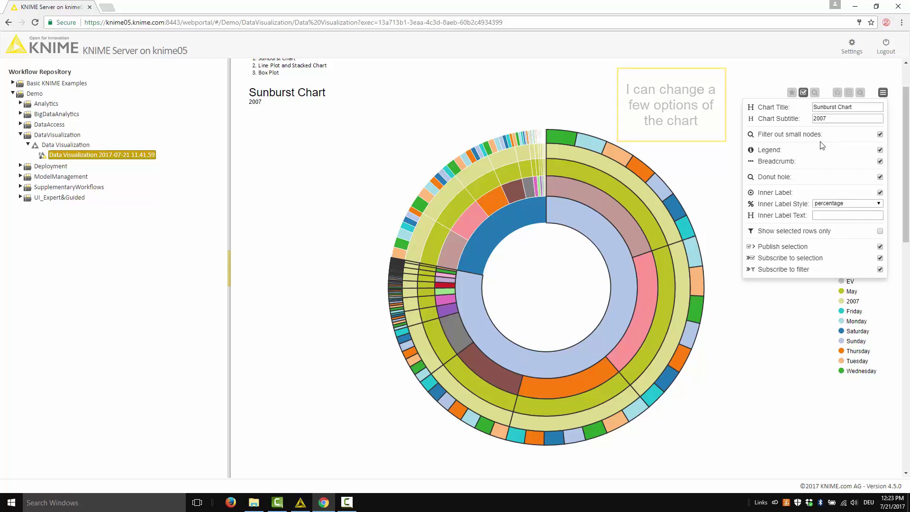
left_click(815, 92)
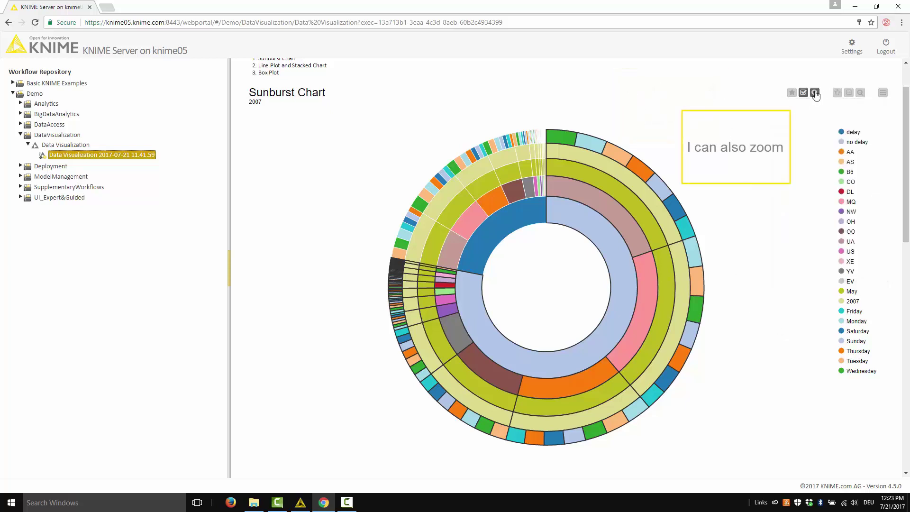
left_click(599, 227)
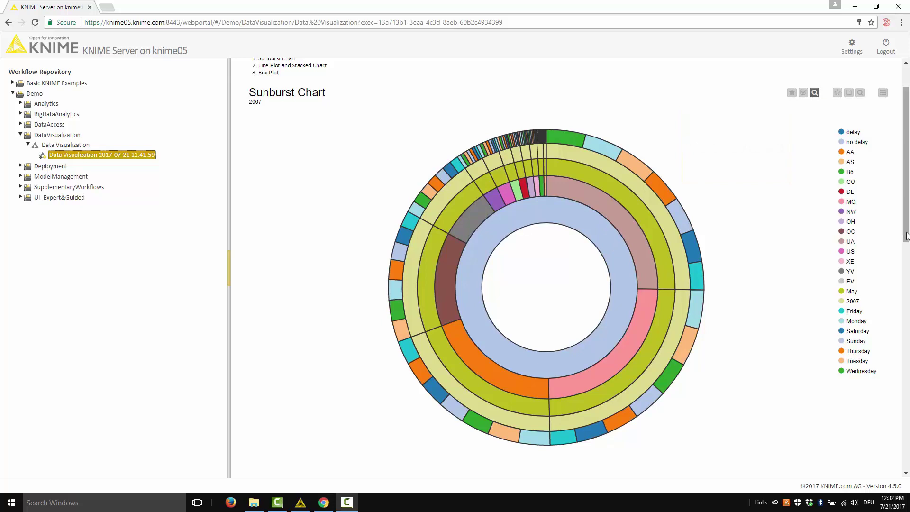
Step: Show only the UA series in the stacked chart of average arrival delay by day of month
left_click_drag(906, 236, 909, 348)
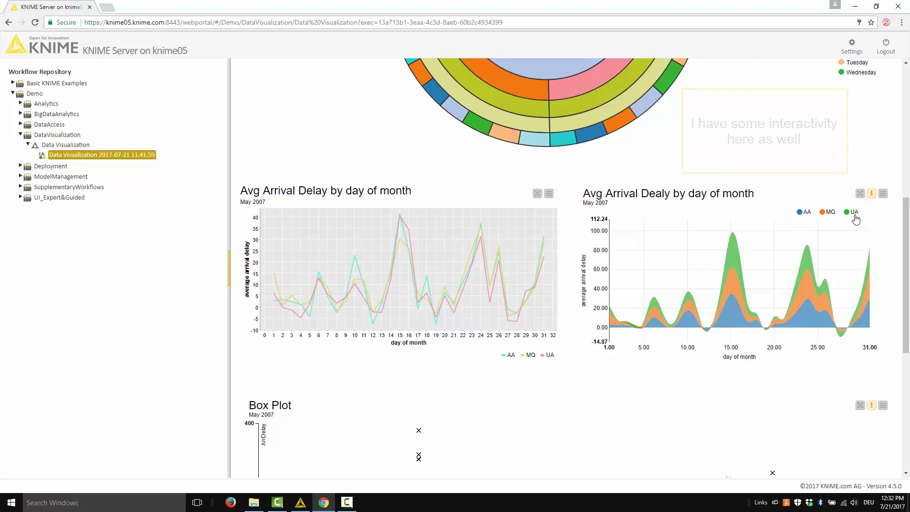
left_click(809, 265)
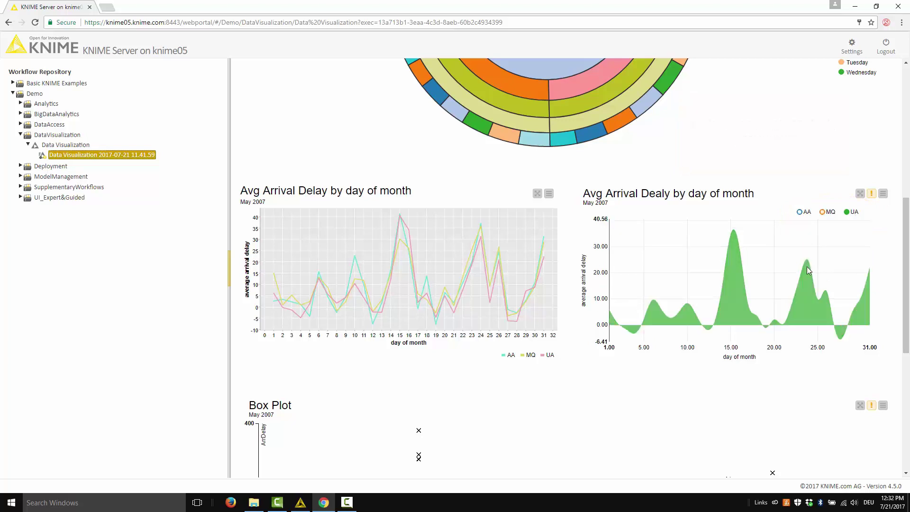
Step: Show the MQ and AA series again in the stacked chart of average arrival delay by day of month
left_click(823, 212)
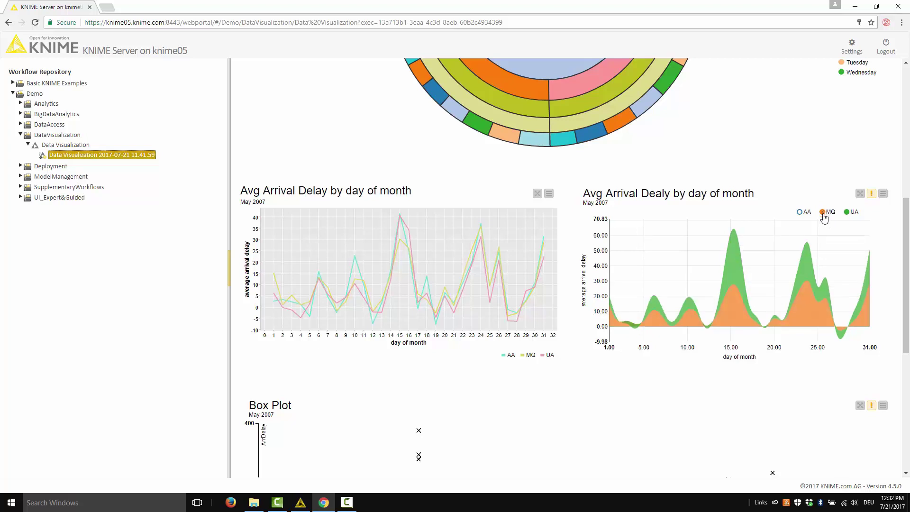
left_click(800, 212)
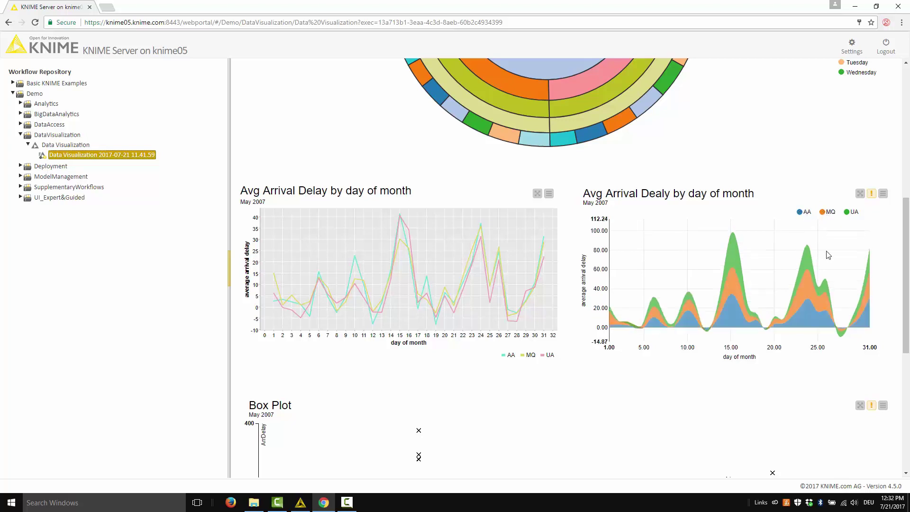
Step: Try step interpolation on the stacked area chart and return it to basis interpolation
left_click(882, 196)
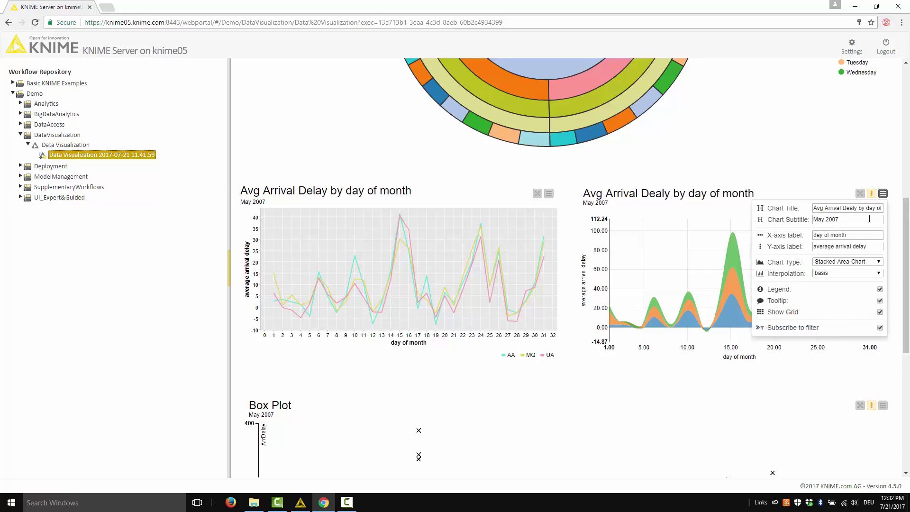
left_click(877, 273)
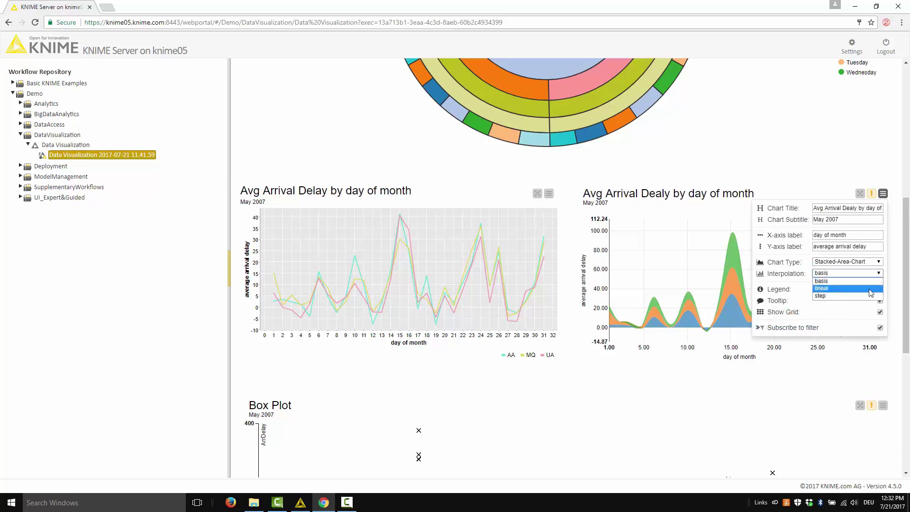
left_click(870, 296)
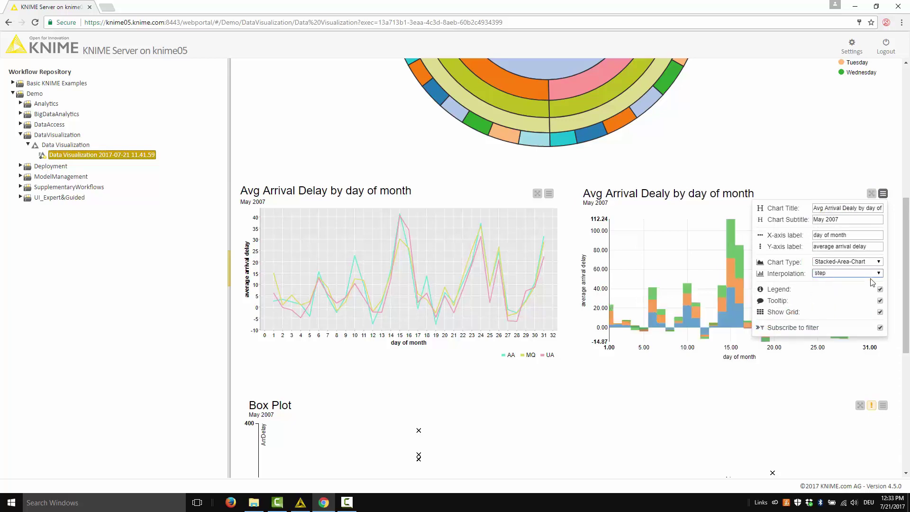
left_click(872, 274)
left_click(870, 280)
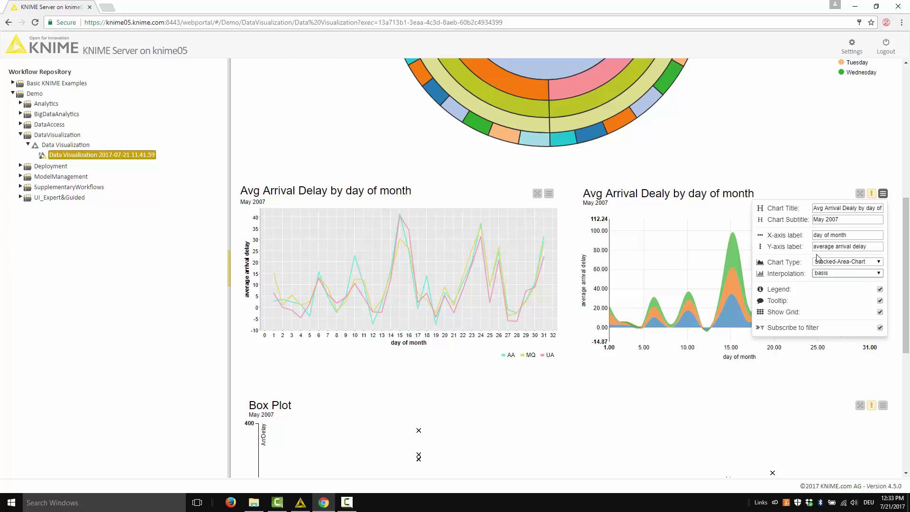
left_click(801, 283)
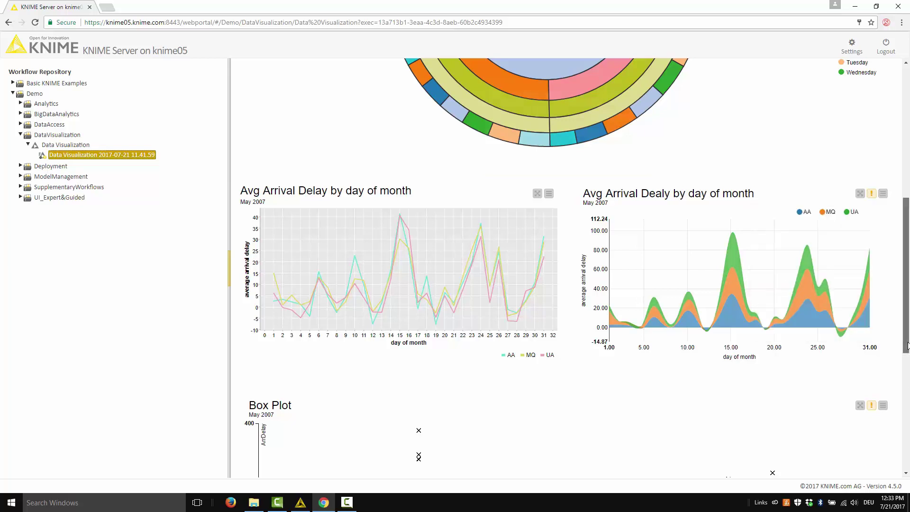
Step: Check the options of the arrival delay box plot and continue to the following workflow page
left_click_drag(906, 345, 907, 456)
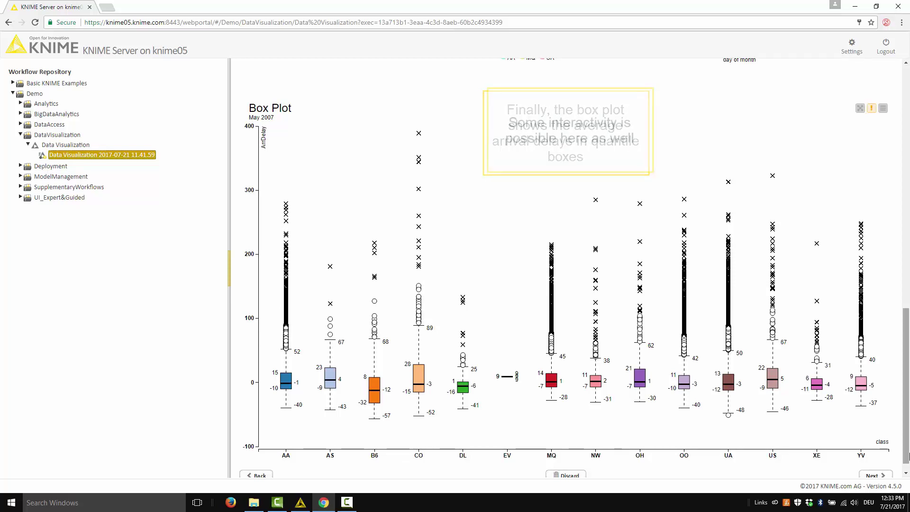
left_click(883, 109)
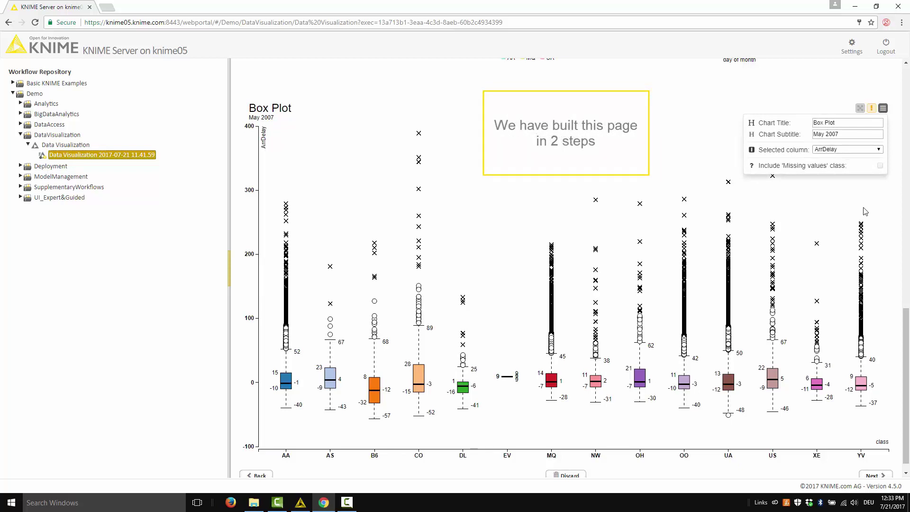
left_click(865, 211)
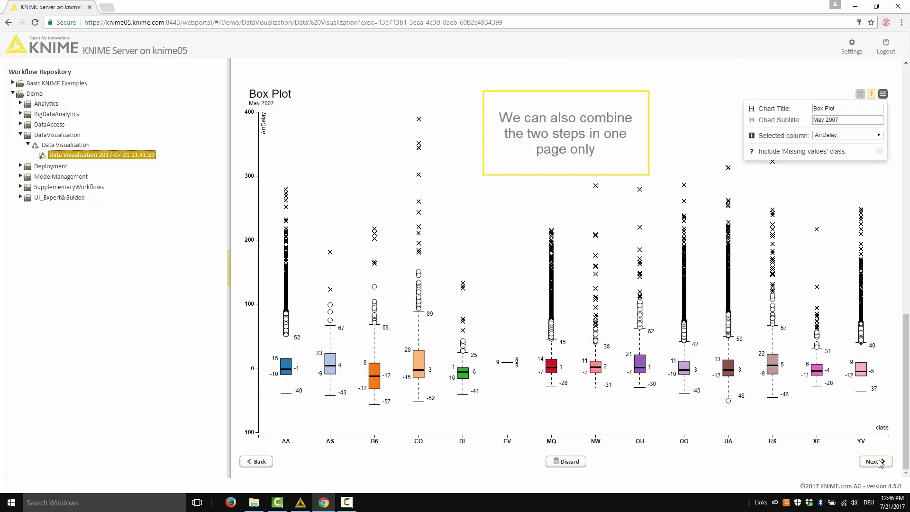
left_click(881, 463)
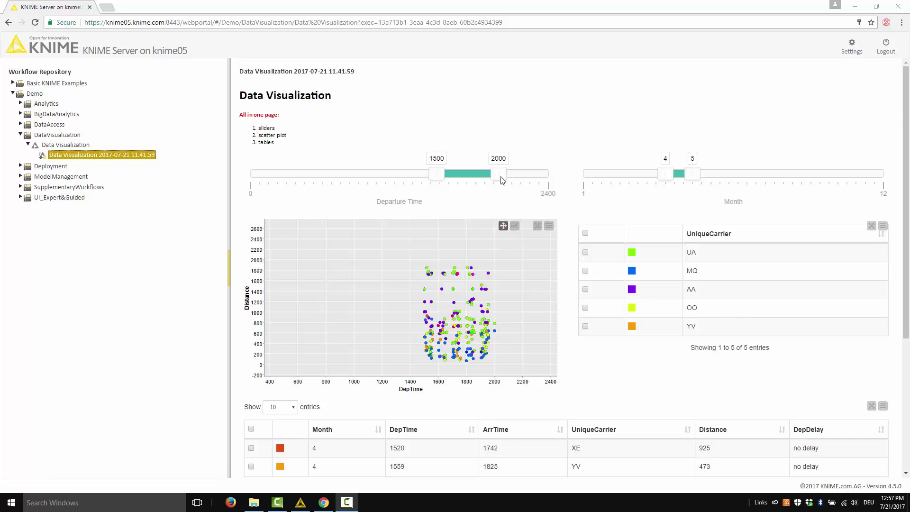
Step: Set the upper limit of the departure time range to 1800 and of the month range to 6
left_click_drag(501, 177, 474, 177)
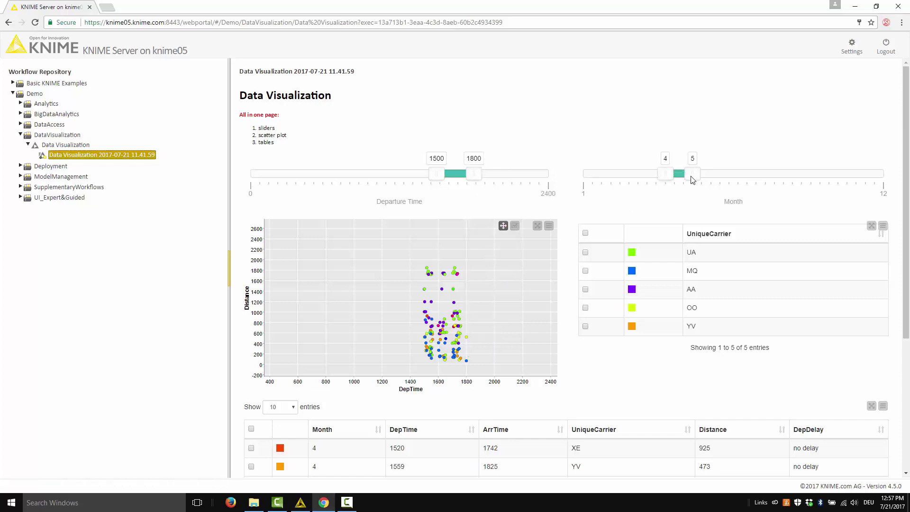
left_click(706, 180)
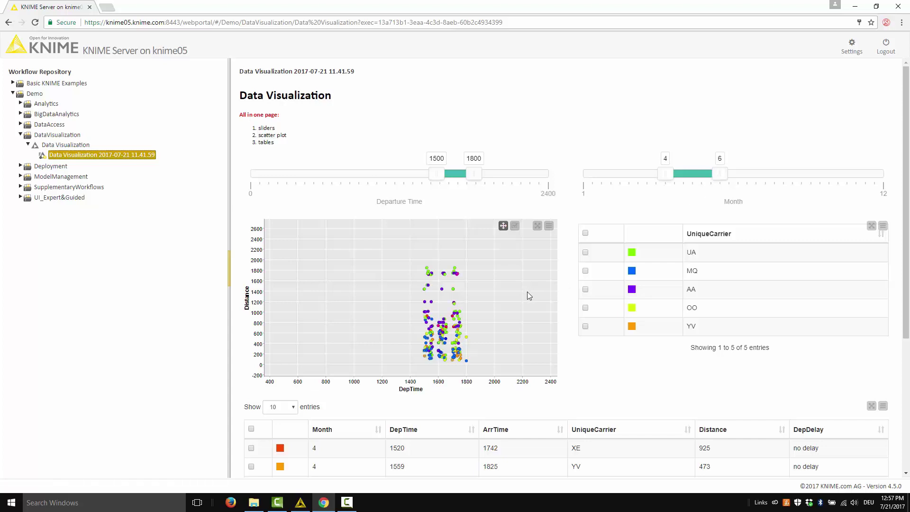
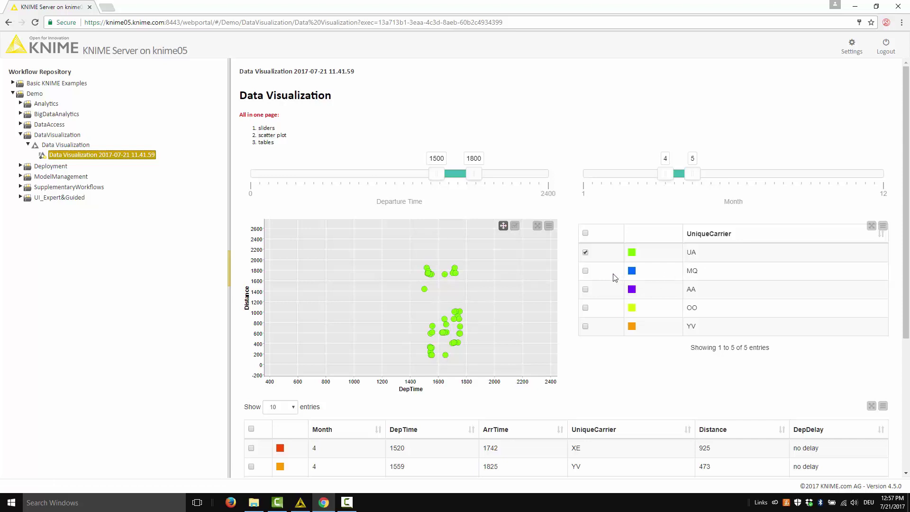
Step: Add carriers MQ and AA to the selection and restrict the flight table to selected rows only
left_click(586, 271)
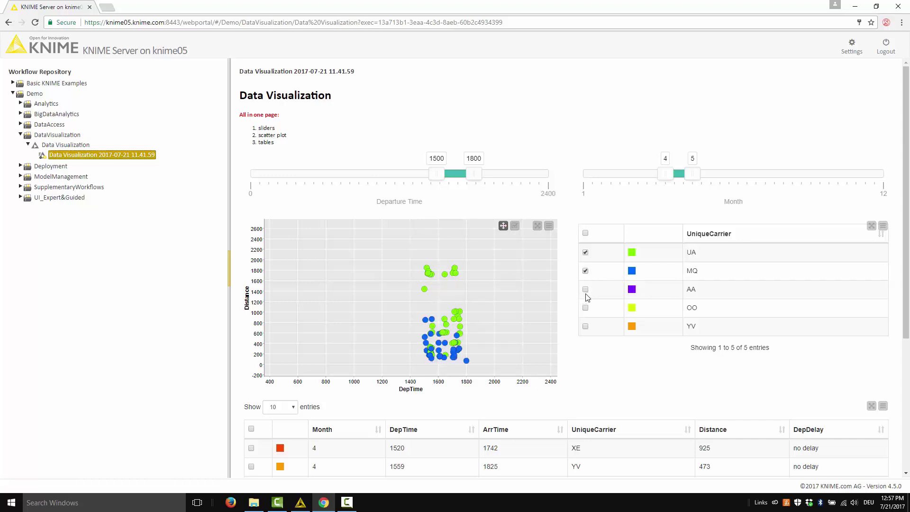
left_click(586, 290)
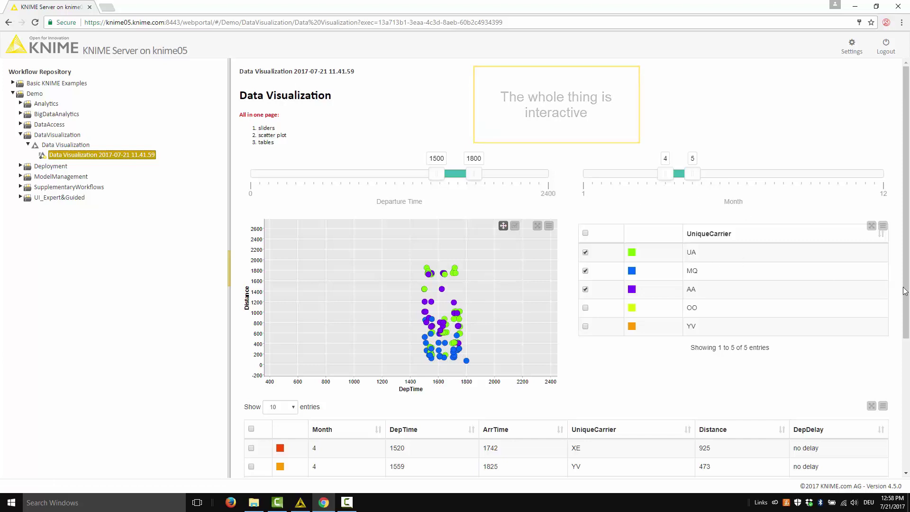
left_click_drag(907, 284, 909, 387)
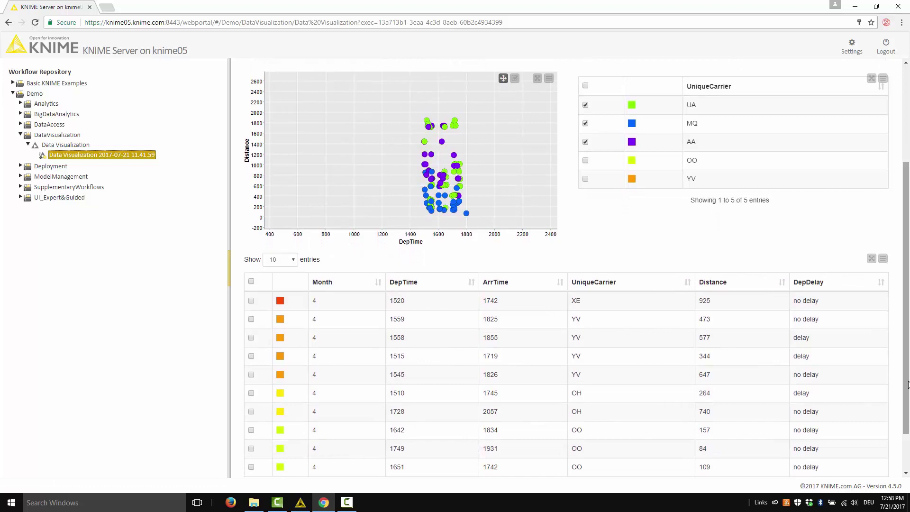
left_click(883, 262)
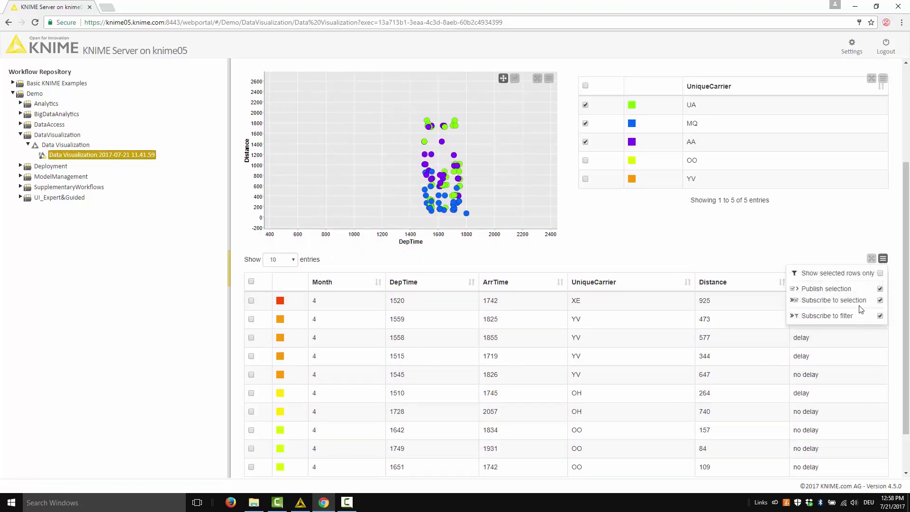
left_click(880, 273)
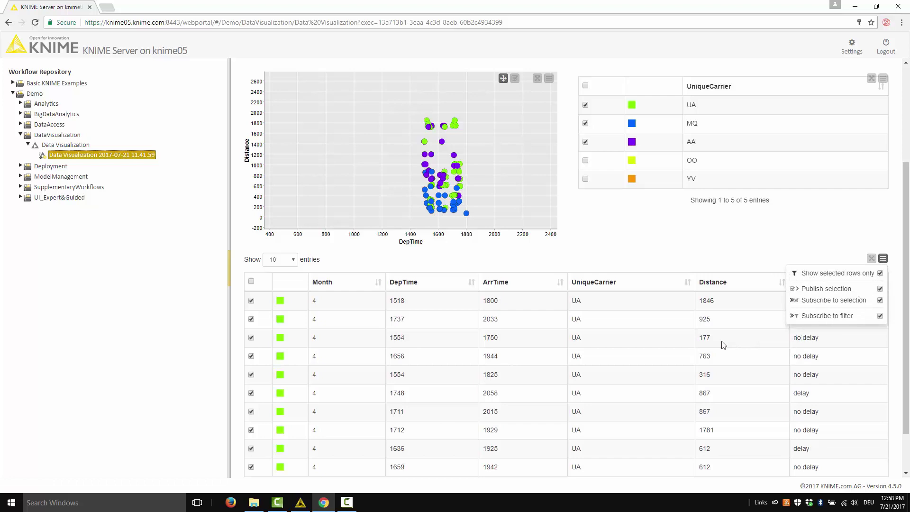
left_click(735, 247)
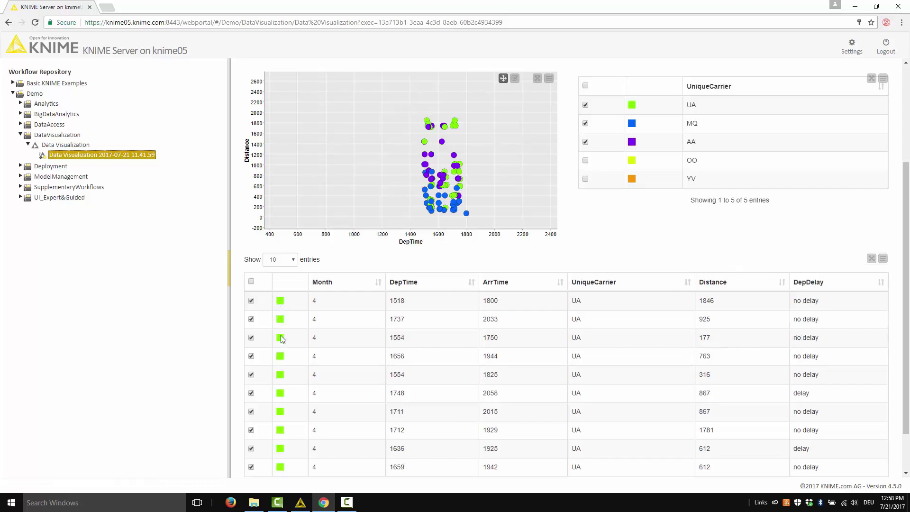
Step: Deselect carriers UA, MQ and AA one by one, and select carrier YV instead
left_click(586, 106)
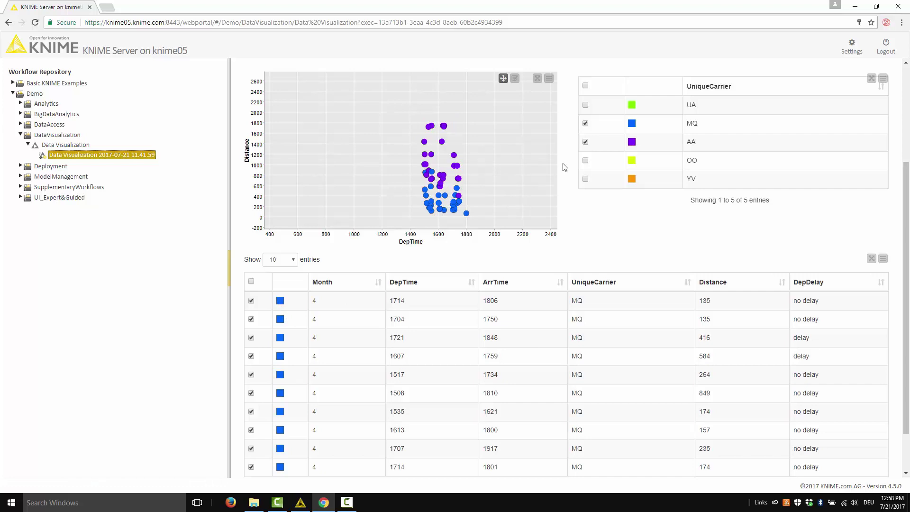
left_click(585, 124)
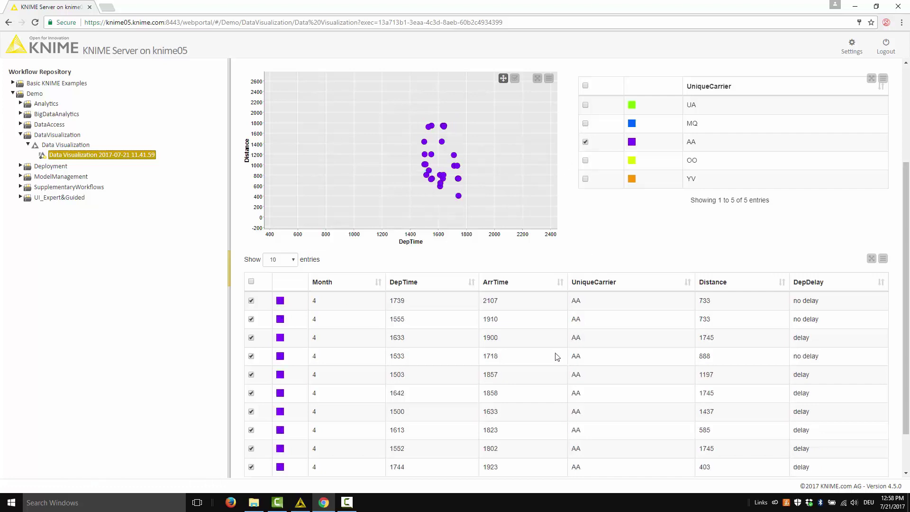
left_click(586, 141)
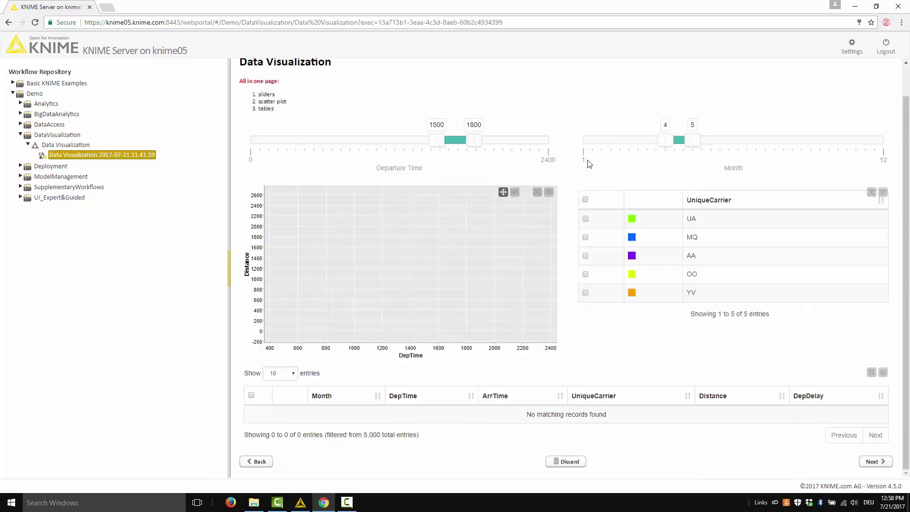
left_click(585, 292)
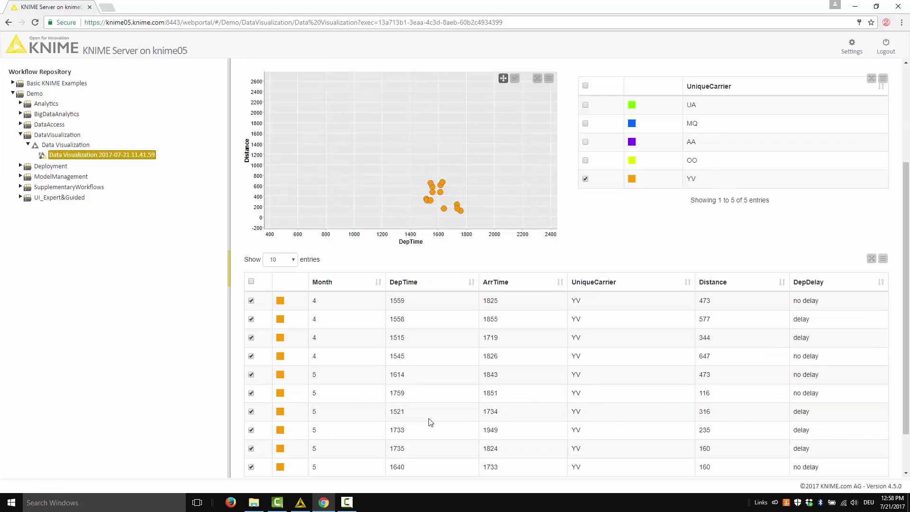
Step: Check the scatter plot's options and continue to the workflow page with the network graph
left_click(548, 79)
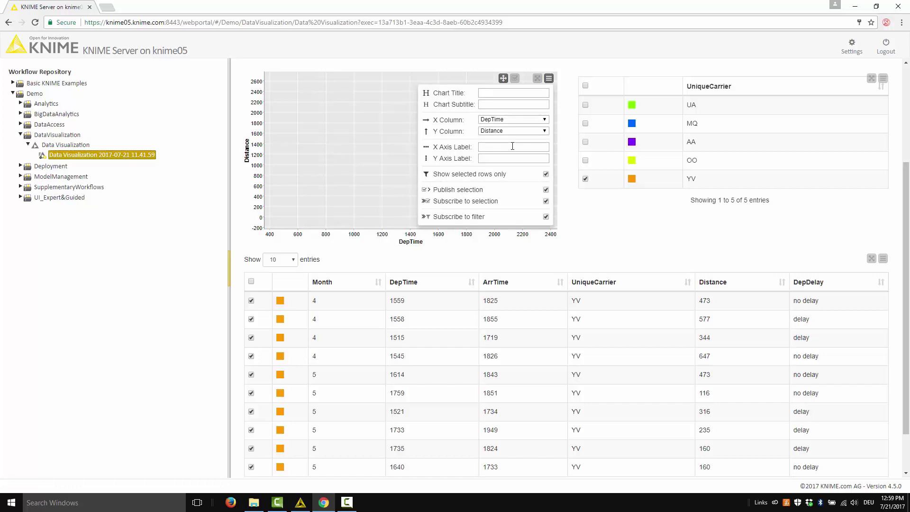
scroll(907, 284, "down", 2)
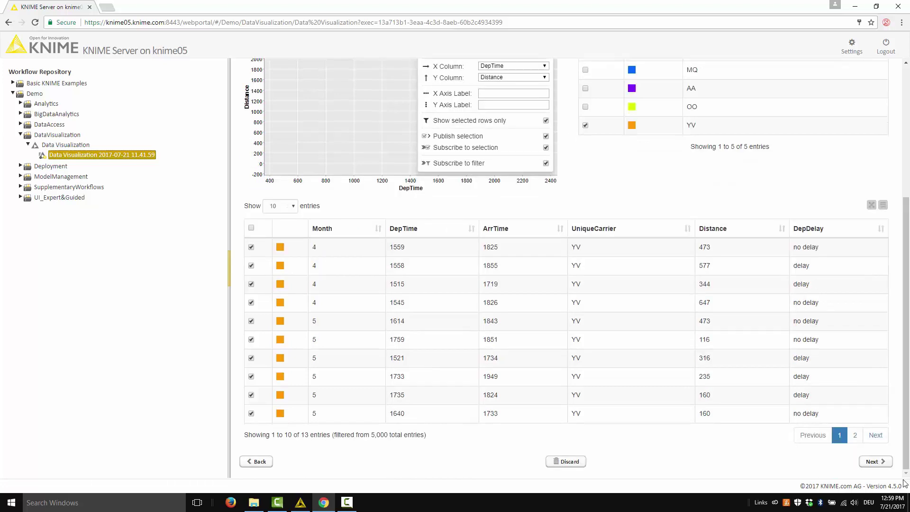
left_click(874, 462)
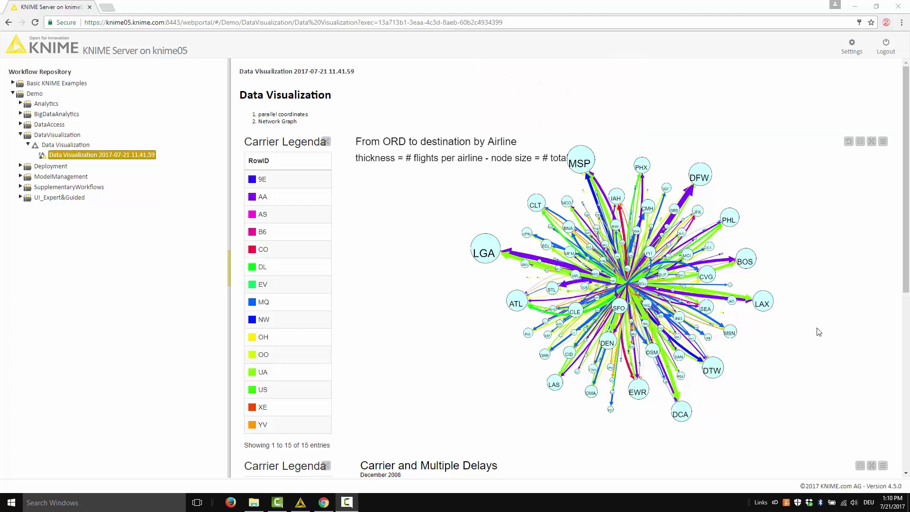
Step: Check the network graph's options and move the DFW node outward, away from the hub
left_click(883, 142)
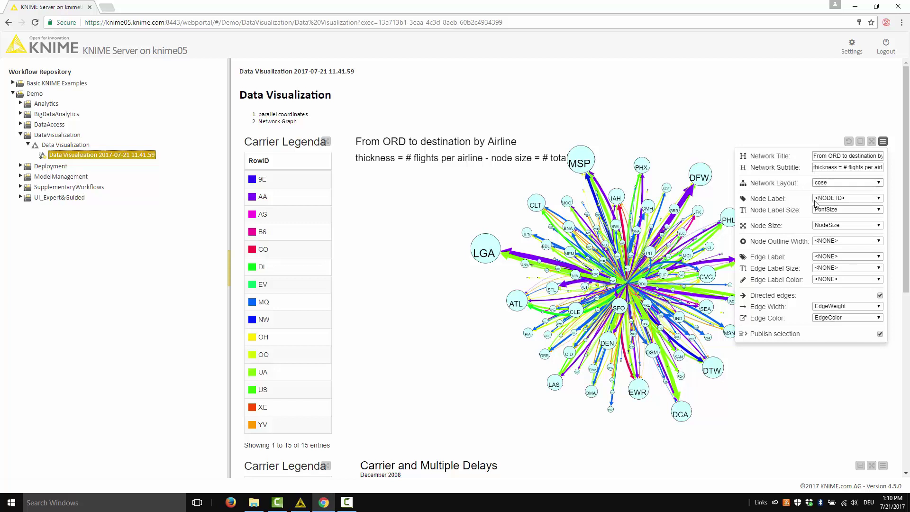
left_click(737, 386)
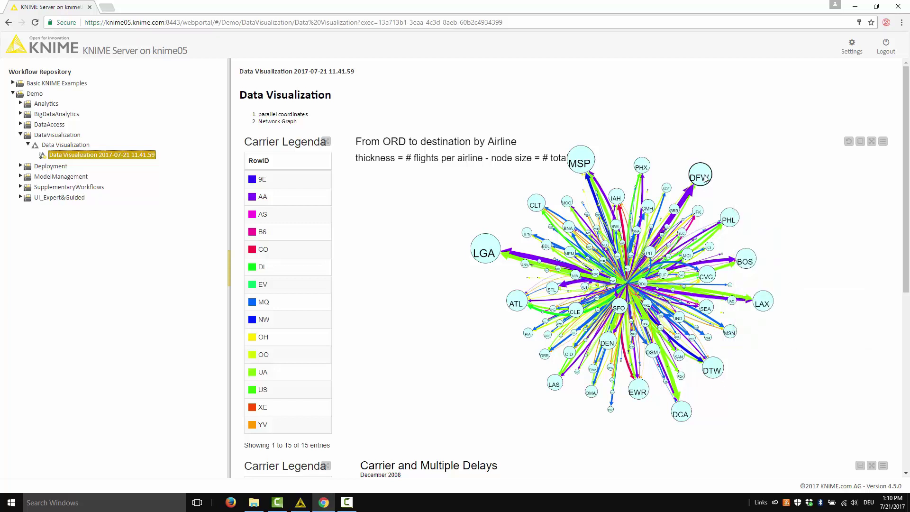
left_click_drag(705, 178, 754, 131)
left_click_drag(416, 213, 417, 237)
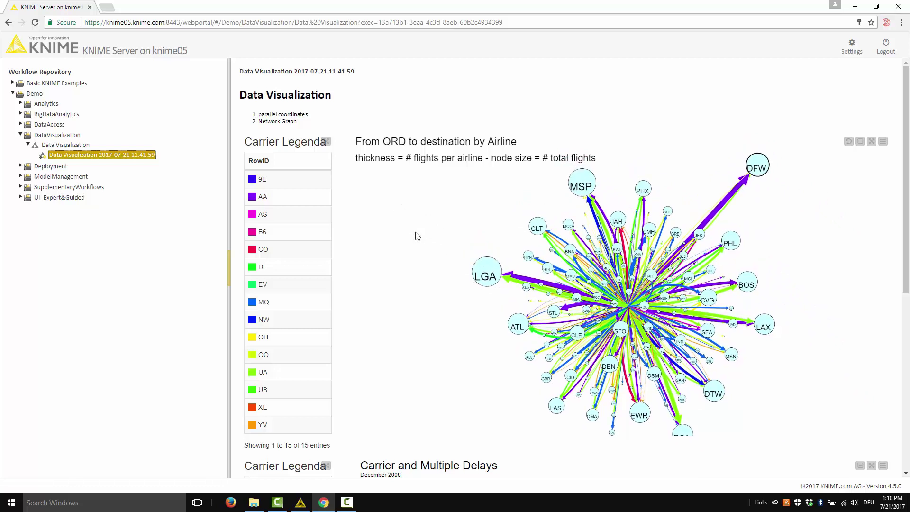
Step: Move the group of nodes around LGA and ATL outward together, and pull SFO and a small node near the hub out individually
left_click_drag(416, 219, 615, 424)
left_click_drag(481, 274, 377, 277)
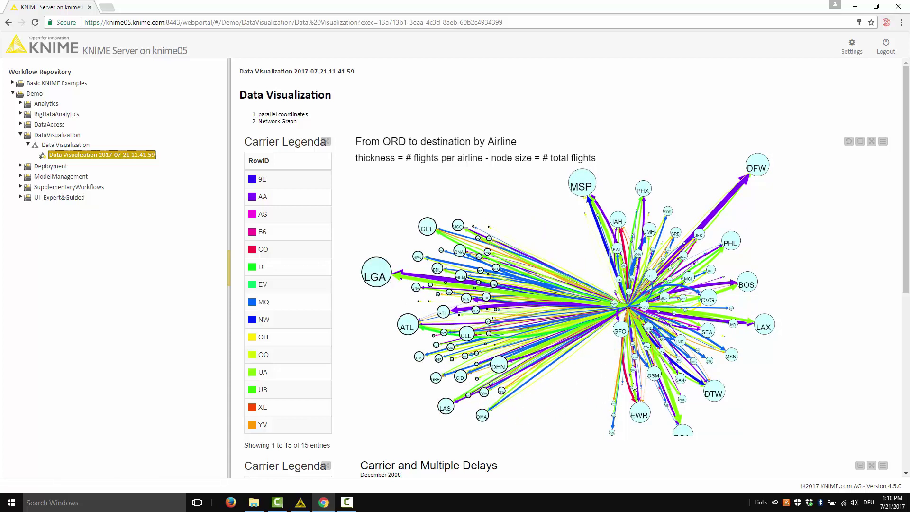
left_click_drag(621, 332, 863, 255)
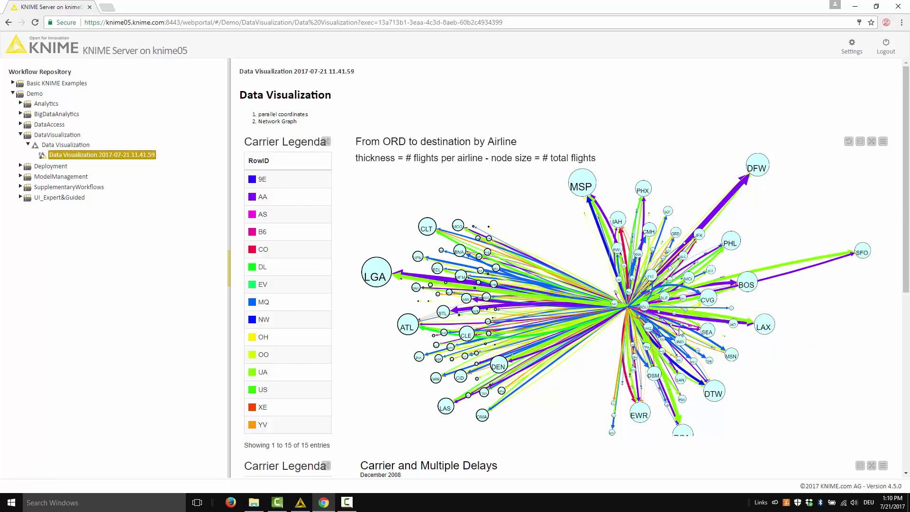
left_click_drag(614, 304, 614, 143)
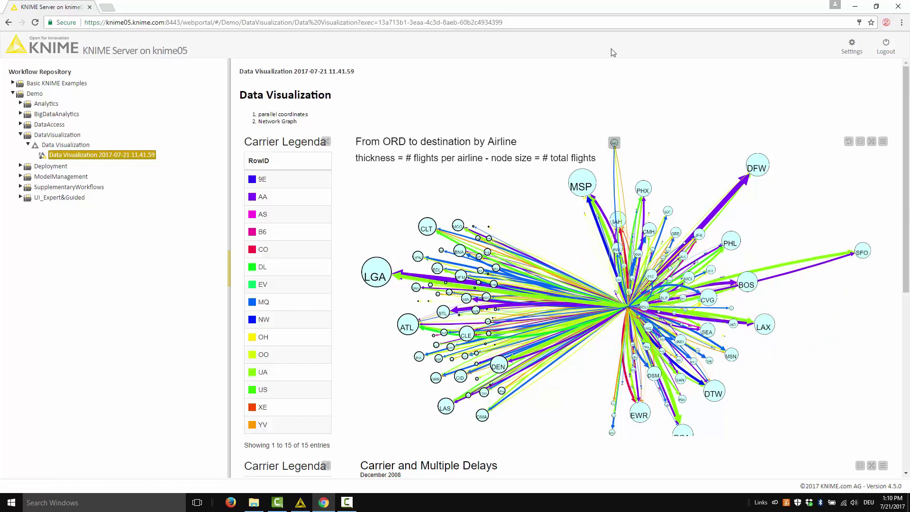
left_click_drag(672, 133, 693, 161)
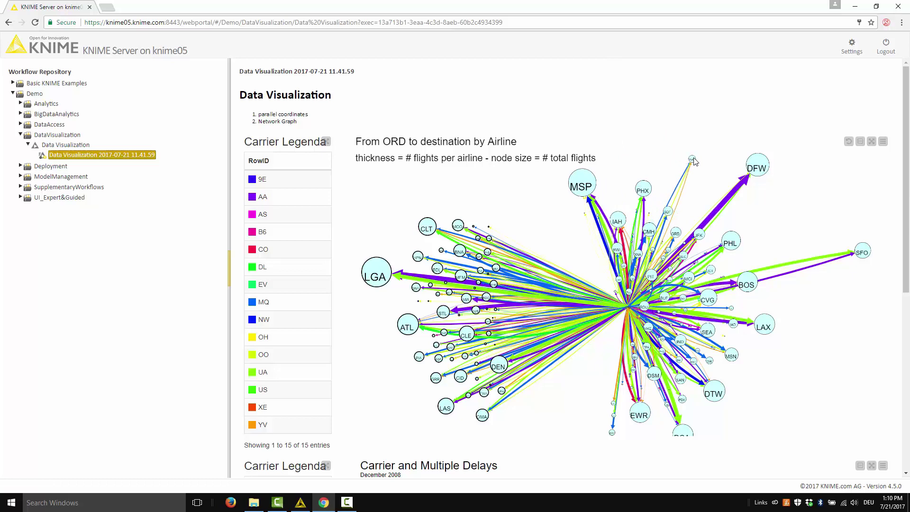
Step: Exclude the Mean(NASDelay) and Mean(CarrierDelay) axes from the Carrier and Multiple Delays plot and highlight the orange carrier line
left_click_drag(907, 231, 907, 453)
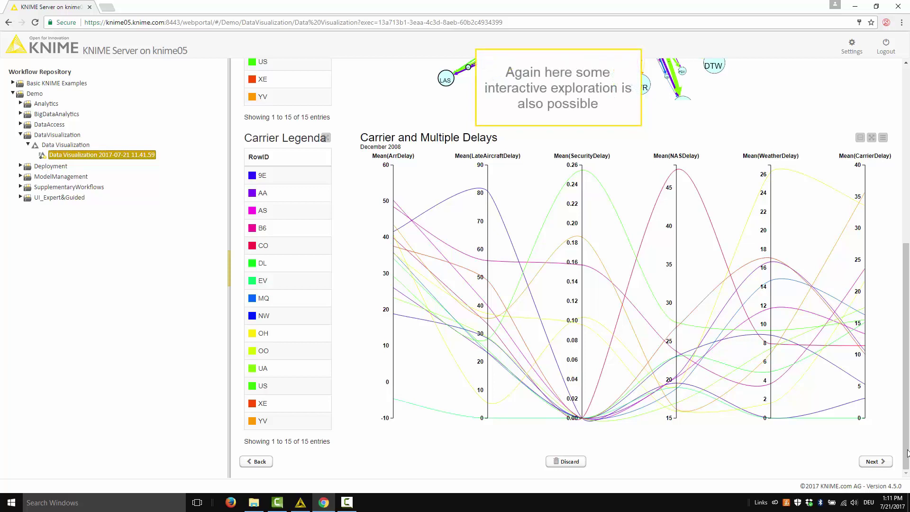
left_click(884, 140)
left_click(824, 239)
double_click(825, 238)
double_click(825, 246)
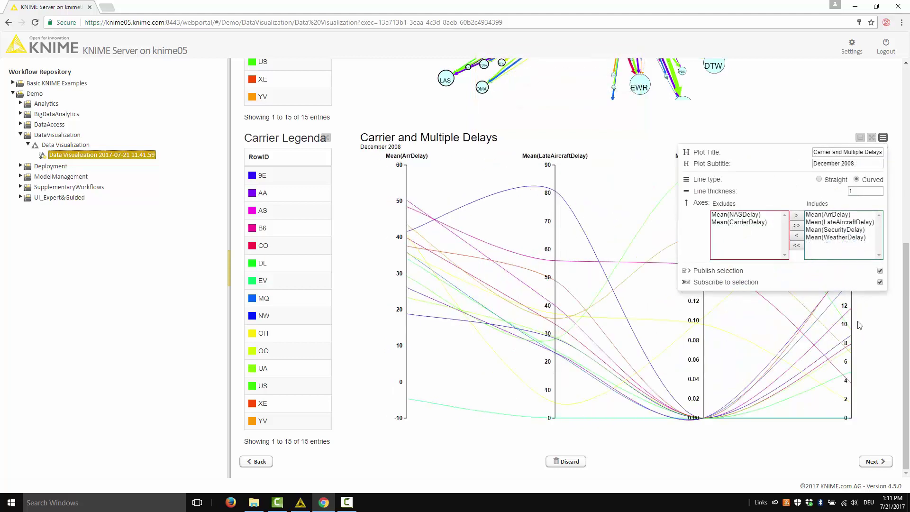
left_click(825, 325)
left_click(800, 310)
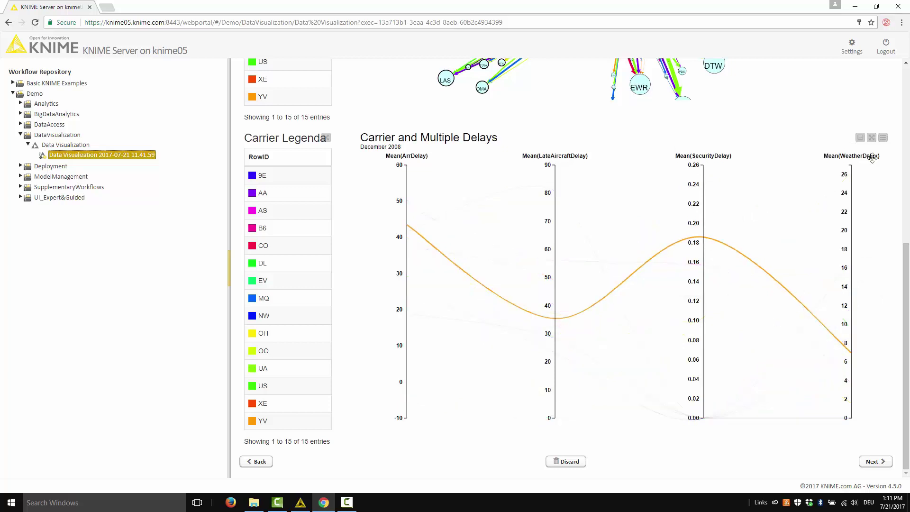
Step: Include all delay axes in the parallel coordinates plot again and continue to the workflow page with the US map
left_click(884, 139)
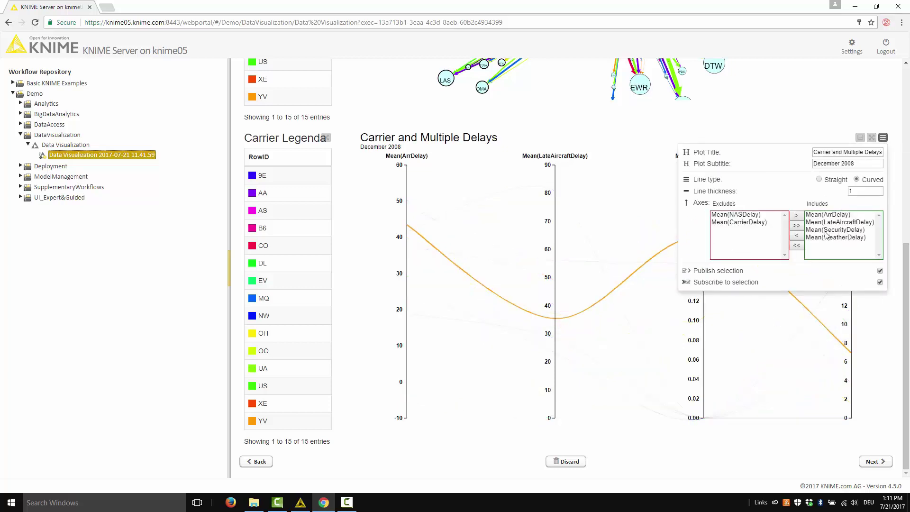
left_click(798, 226)
left_click(778, 317)
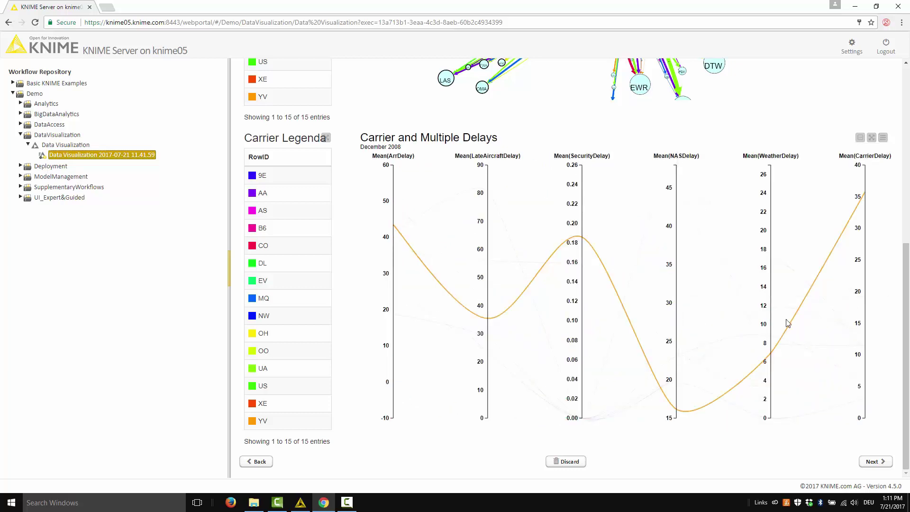
left_click(877, 462)
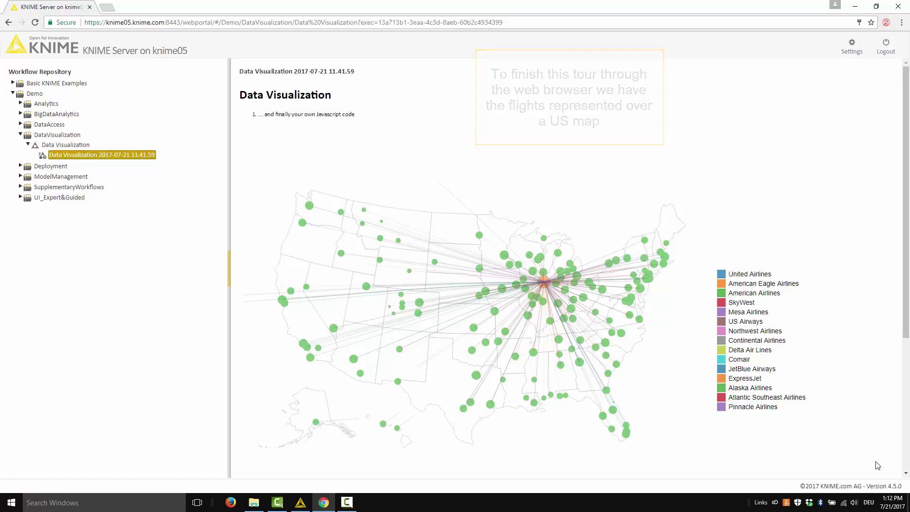
Step: Examine individual airlines' routes on the US map, including American Eagle, United, US Airways, Northwest, Continental, Mesa, SkyWest and American Airlines
left_click(762, 284)
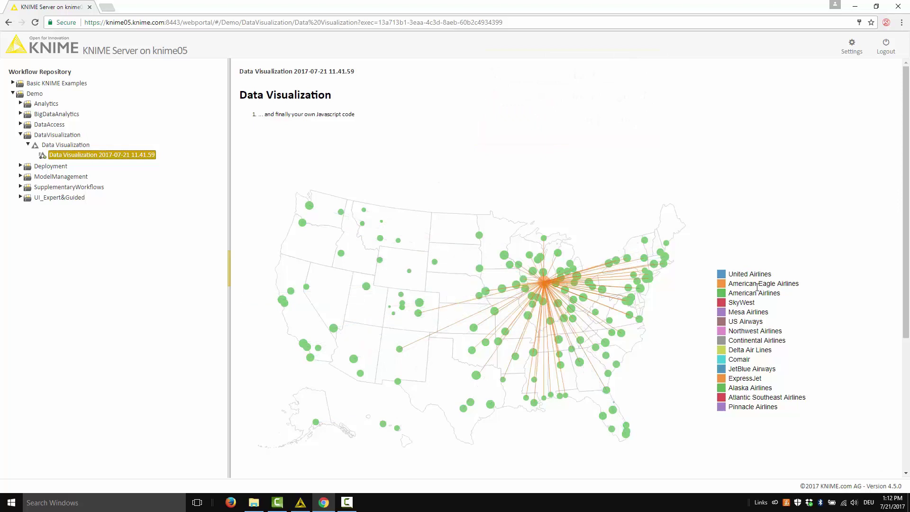
left_click(755, 273)
left_click(747, 319)
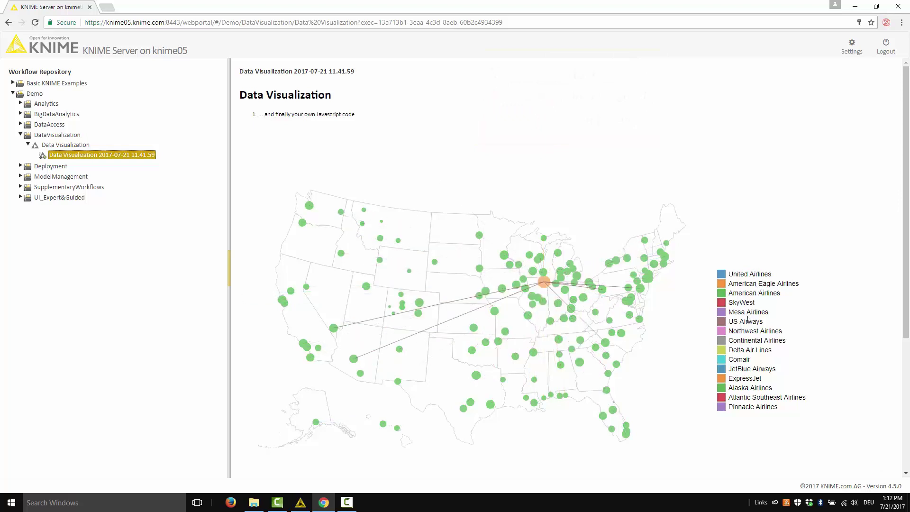
left_click(746, 330)
left_click(743, 340)
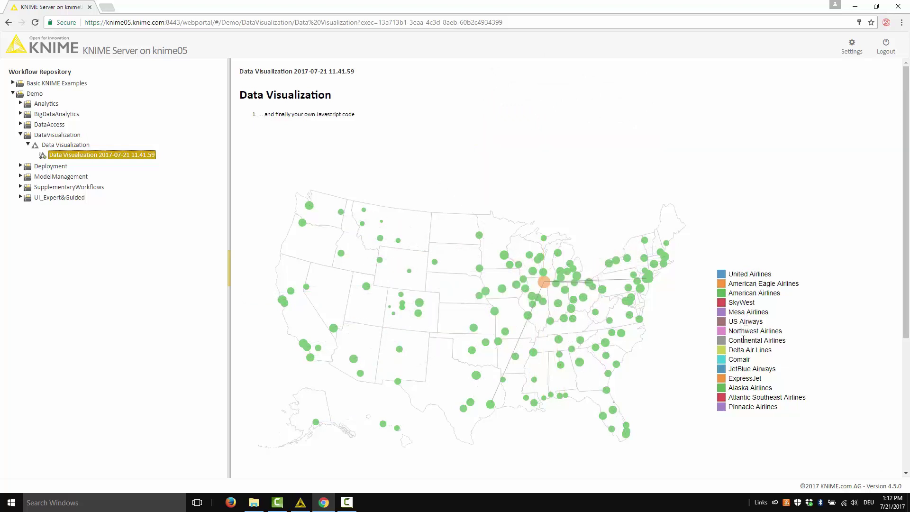
left_click(743, 312)
left_click(742, 303)
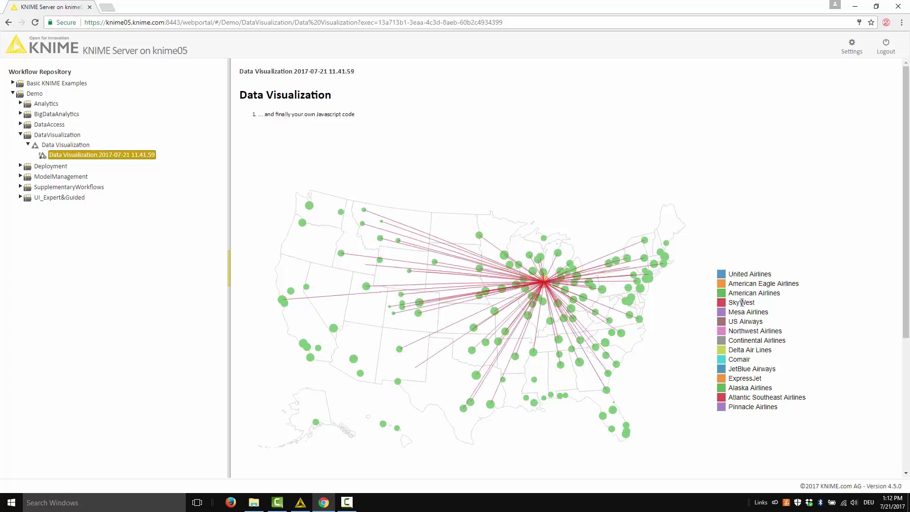
left_click(743, 293)
left_click(742, 283)
left_click(740, 274)
Step: Continue from the US map to the final workflow page and look through its report preview
left_click_drag(905, 328, 906, 458)
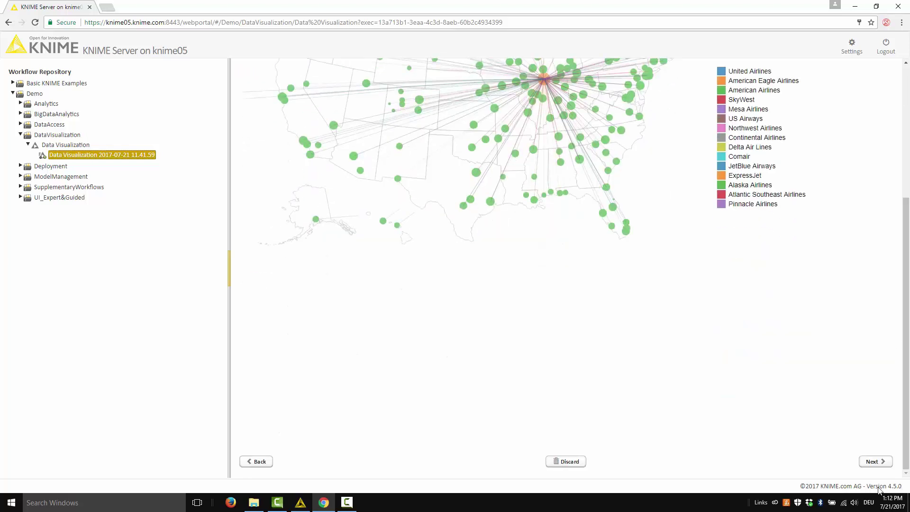
left_click(876, 461)
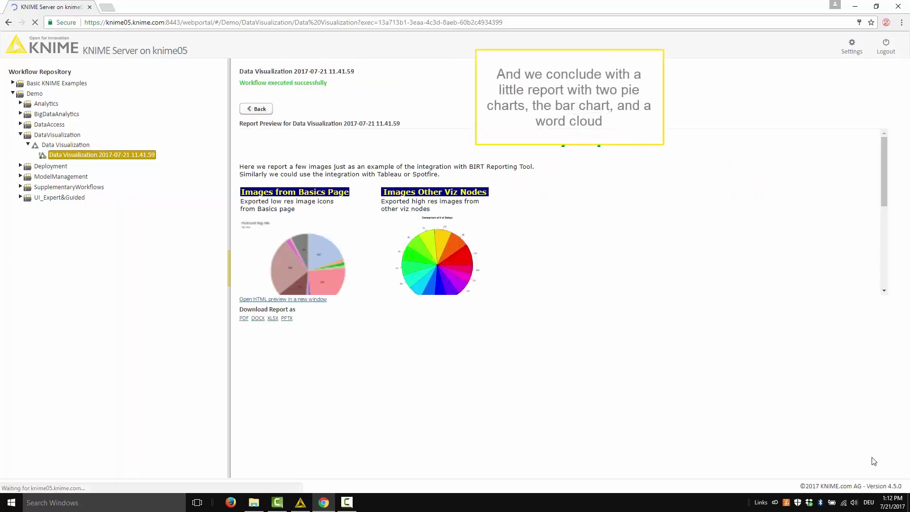
left_click_drag(882, 190, 887, 273)
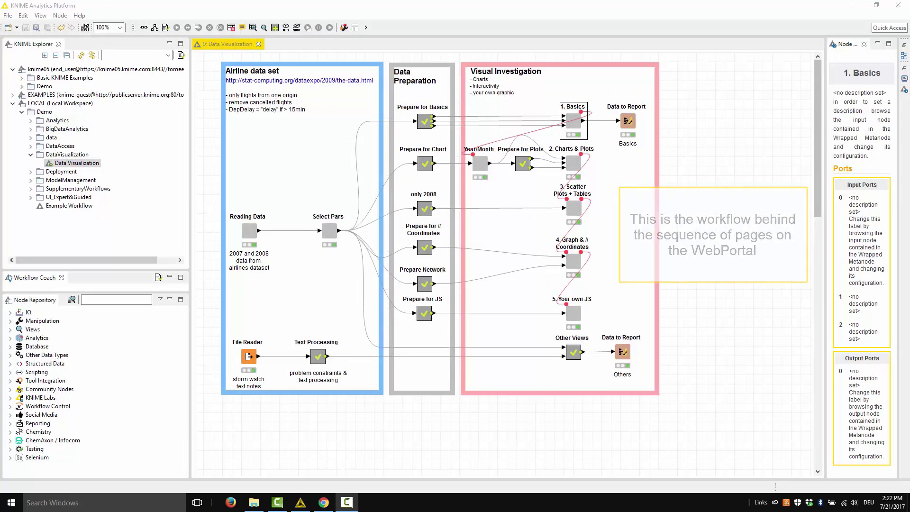
Step: In KNIME Analytics Platform, open the 1. Basics node's interactive view, examine its charts and statistics table, and close it
right_click(578, 130)
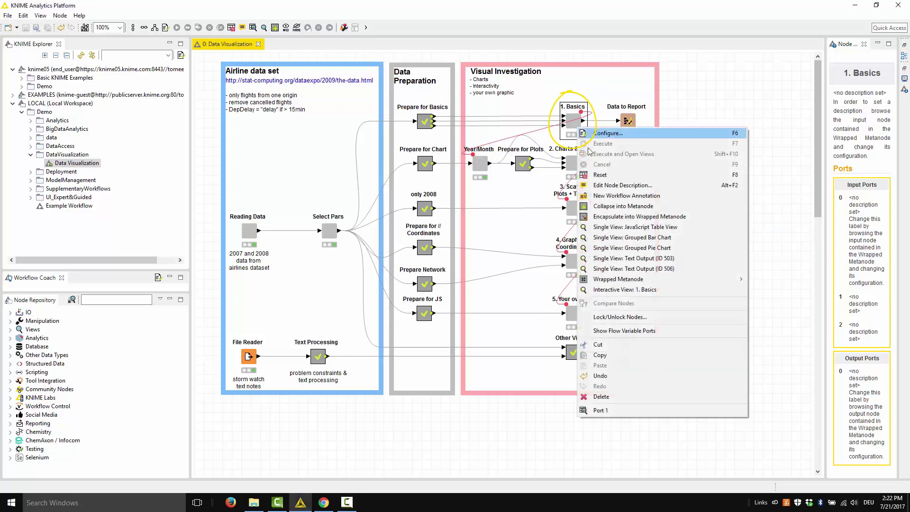
left_click(633, 289)
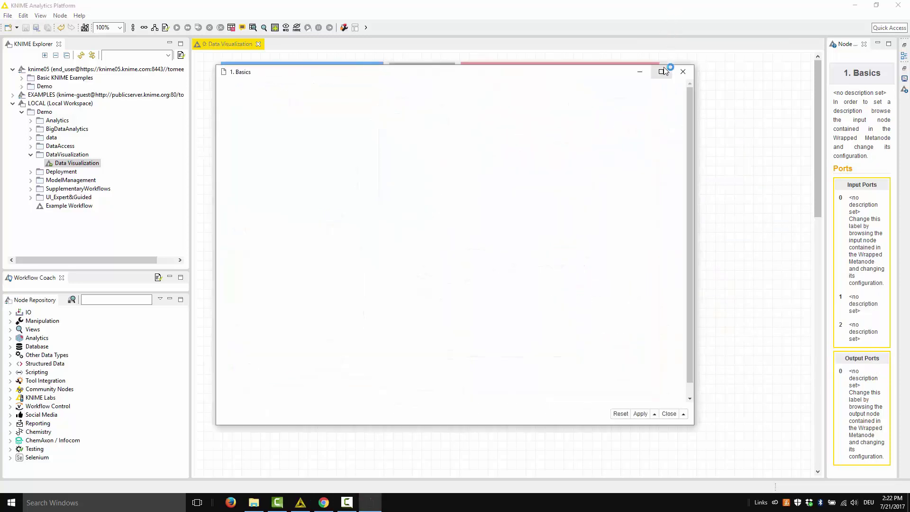
left_click(661, 72)
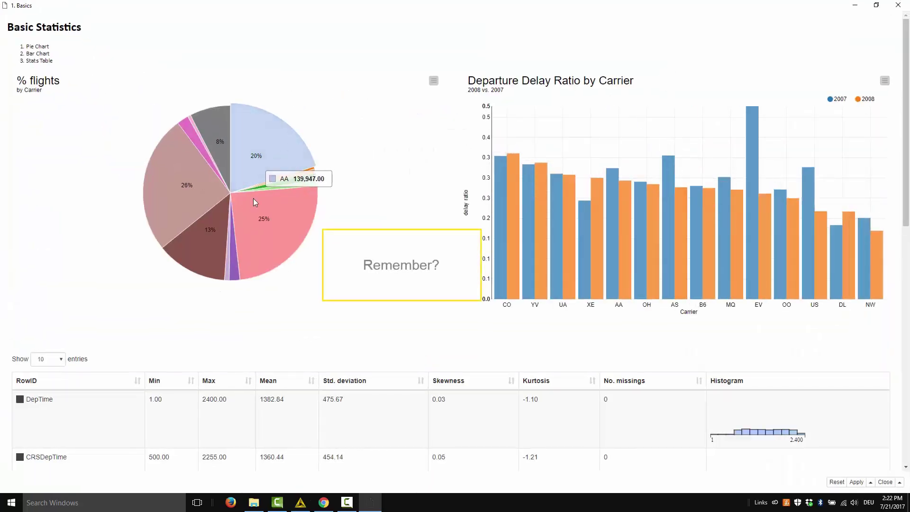
scroll(909, 204, "down", 6)
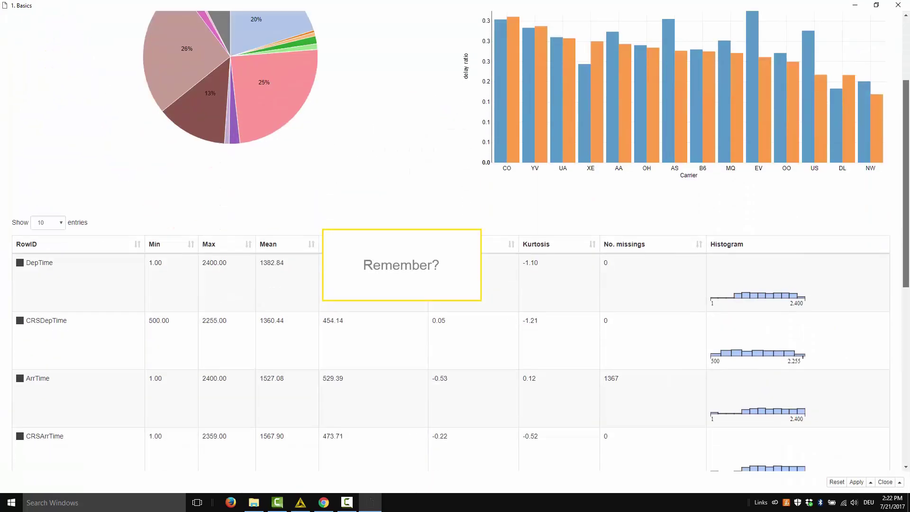
scroll(903, 159, "up", 5)
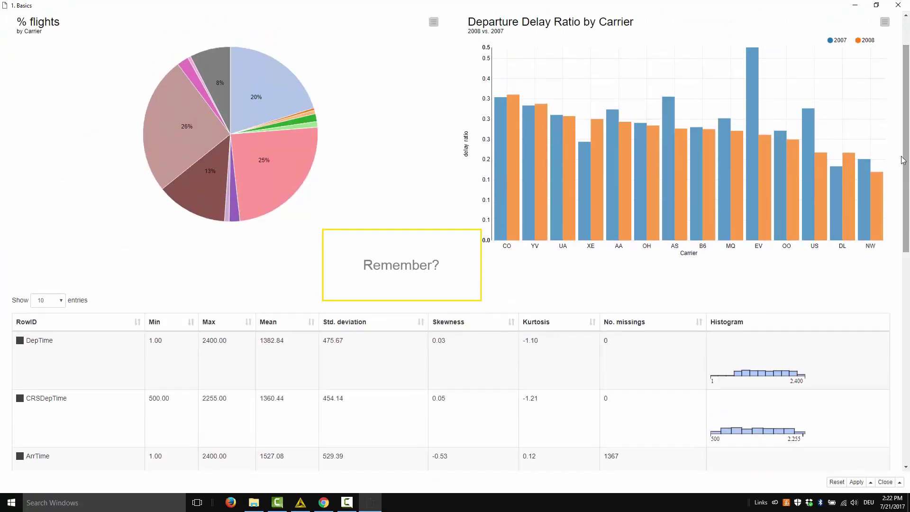
left_click(897, 5)
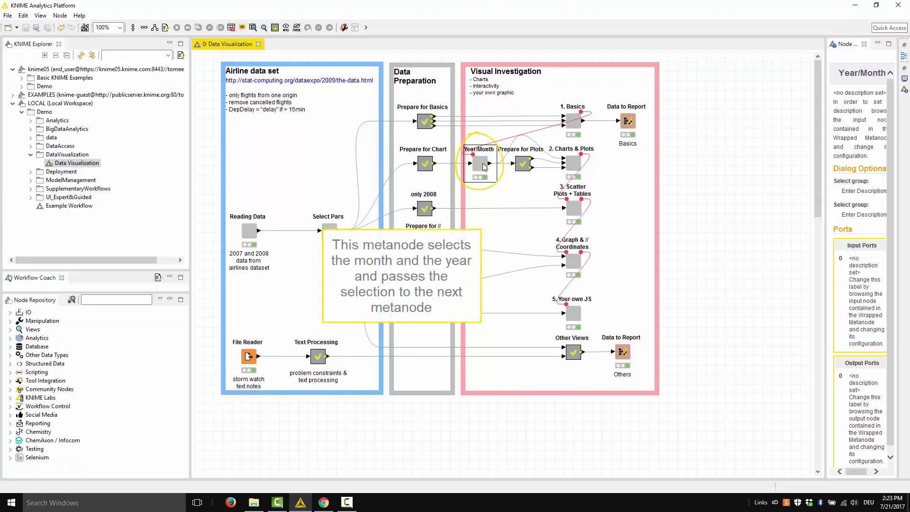
Step: Open the Year/Month node's interactive view, check the year and month selections, and close it
right_click(484, 166)
left_click(540, 295)
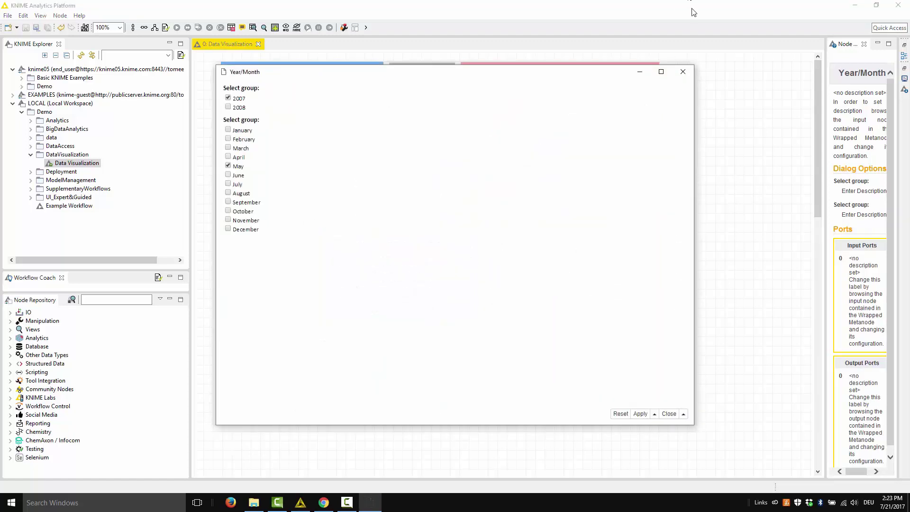
left_click(683, 72)
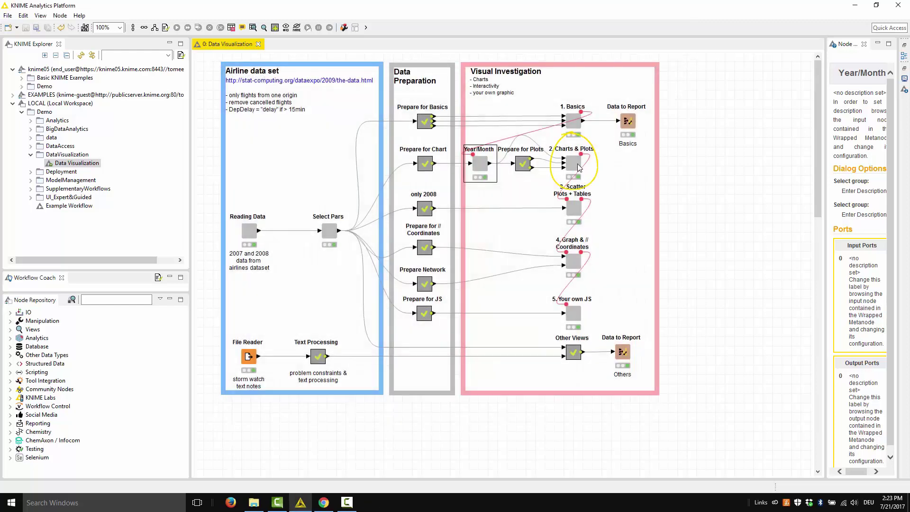
Step: Open the 2. Charts & Plots interactive view, examine the sunburst chart, delay plots and box plot, and close it
right_click(578, 167)
left_click(616, 403)
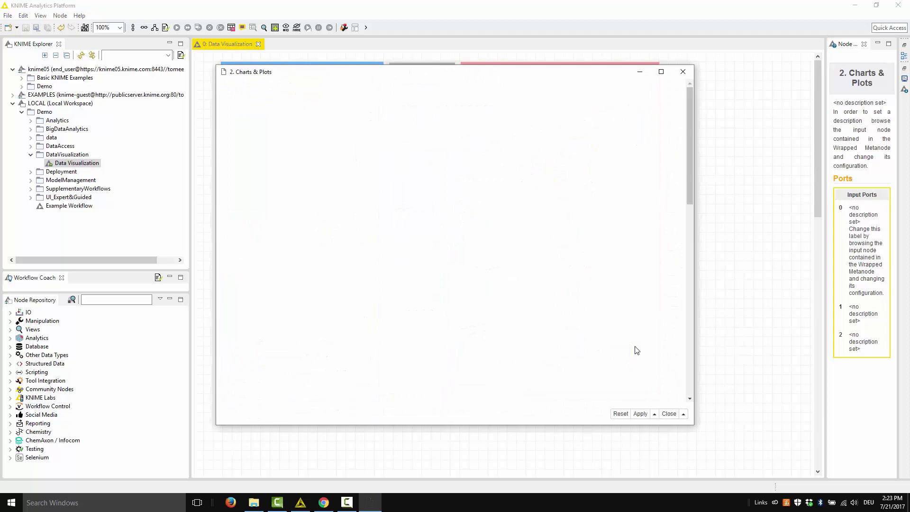
left_click(661, 71)
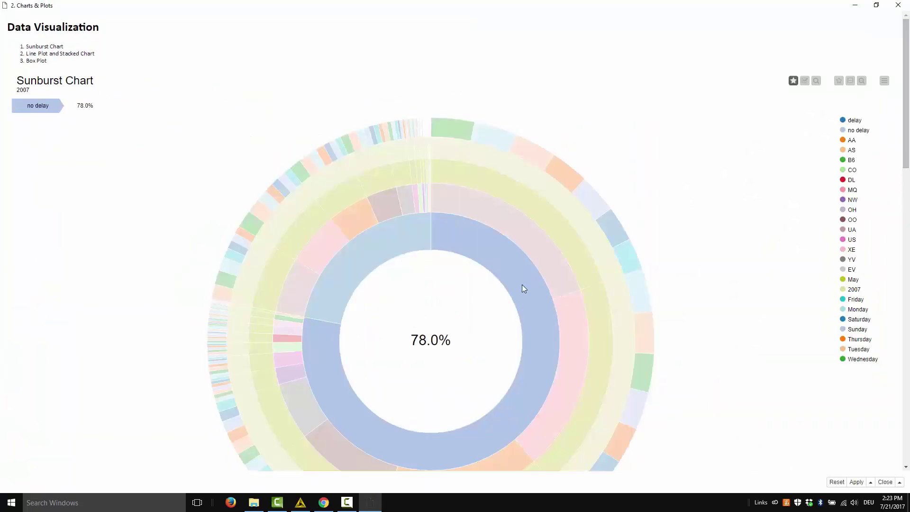
mouse_move(324, 335)
left_click_drag(906, 152, 908, 327)
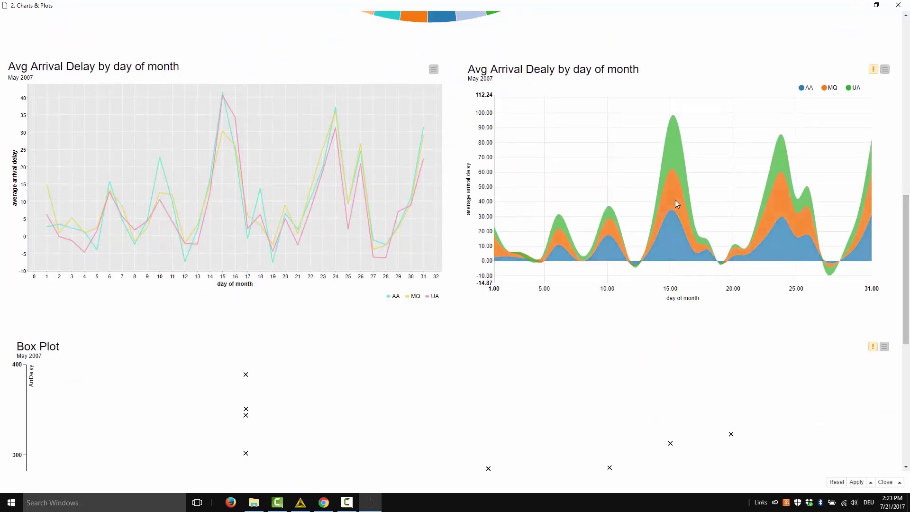
left_click_drag(907, 275, 909, 393)
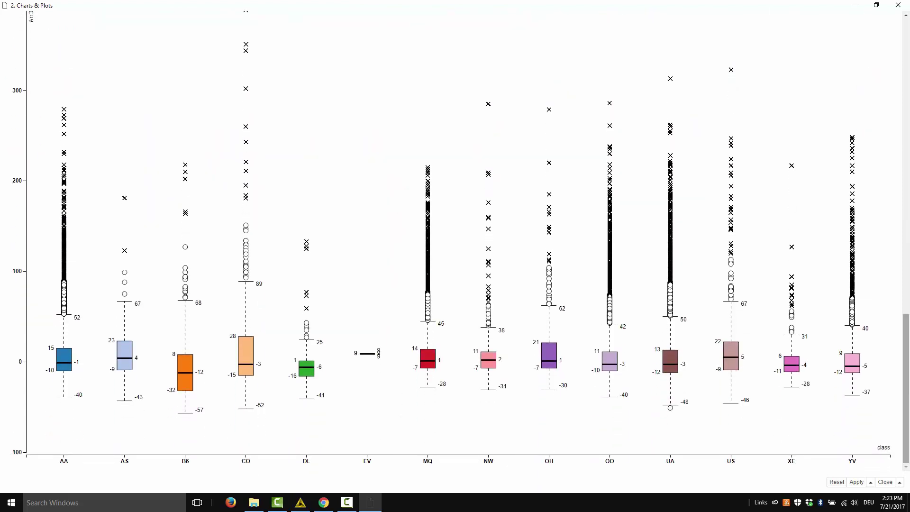
left_click(898, 4)
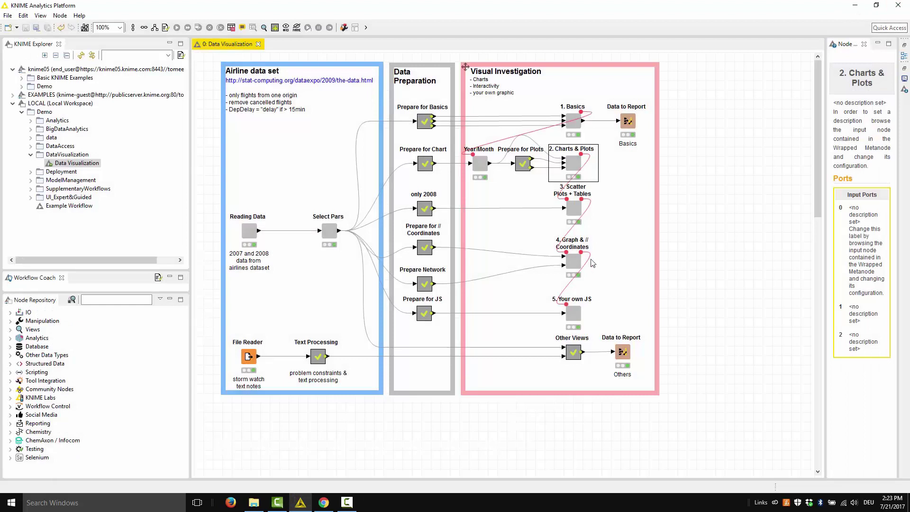
Step: Open the 3. Scatter Plots + Tables interactive view at full size and look over its scatter plot and tables
right_click(572, 208)
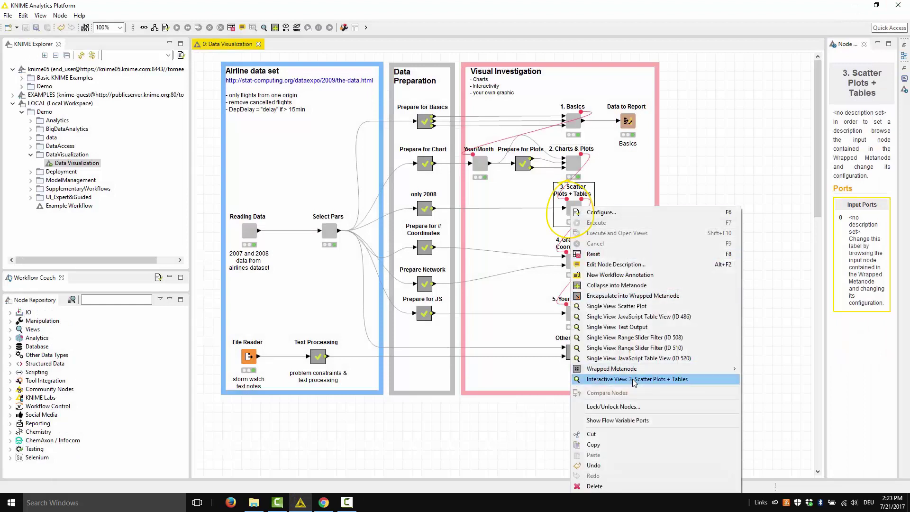
left_click(633, 380)
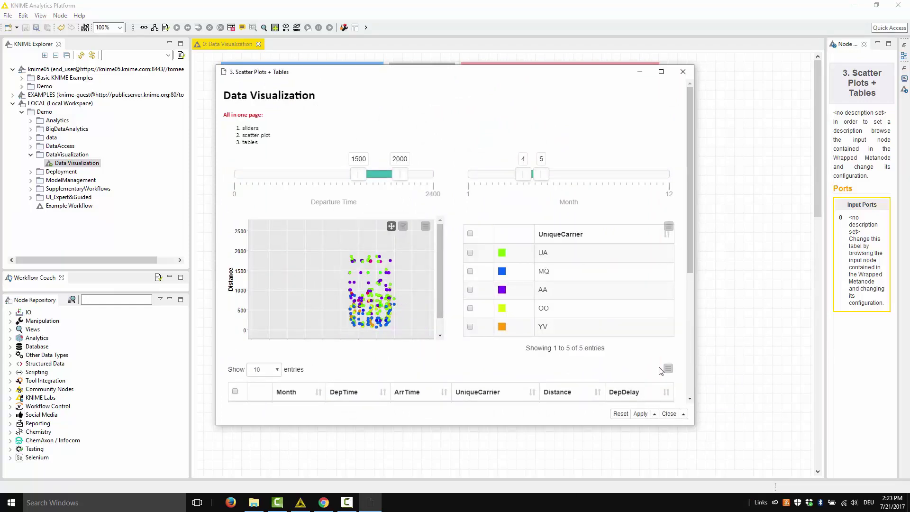
left_click(661, 72)
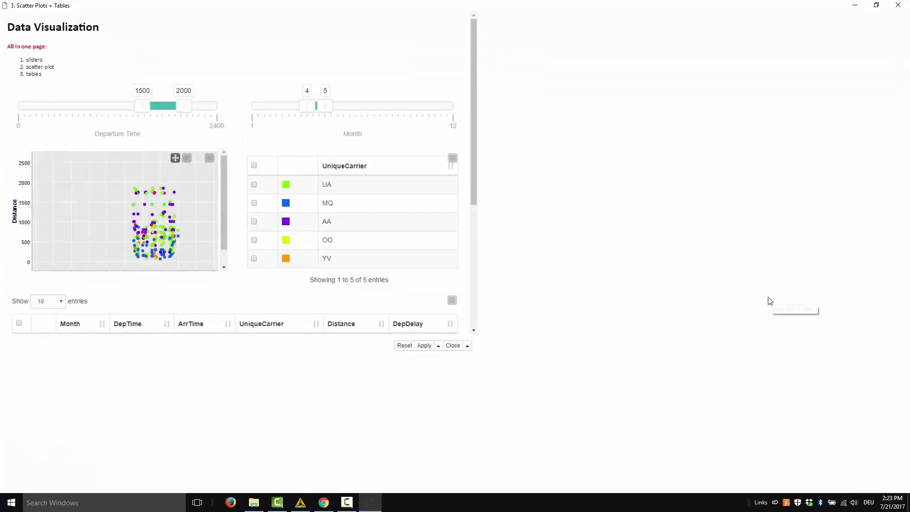
scroll(906, 305, "down", 4)
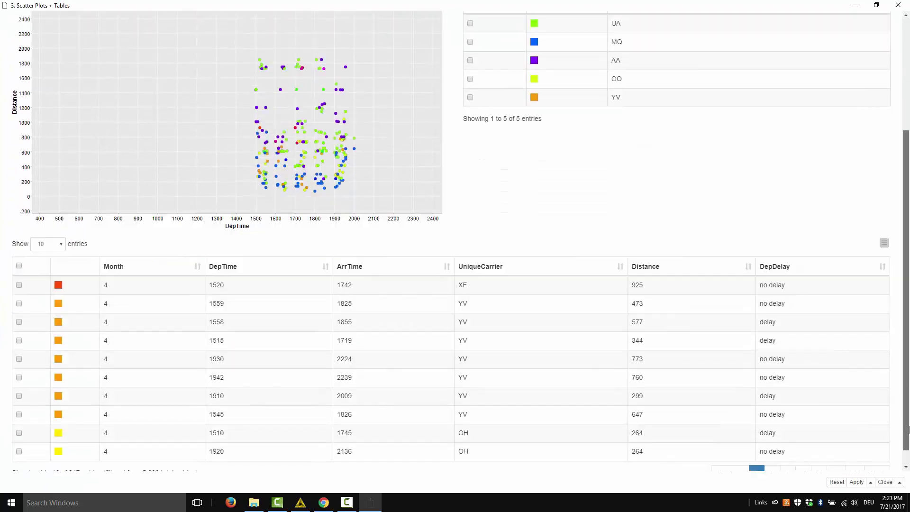
scroll(907, 305, "up", 4)
Step: Lower the departure time filter's upper limit to 1800, and select carriers UA and MQ, leaving only MQ selected
left_click_drag(362, 110, 330, 108)
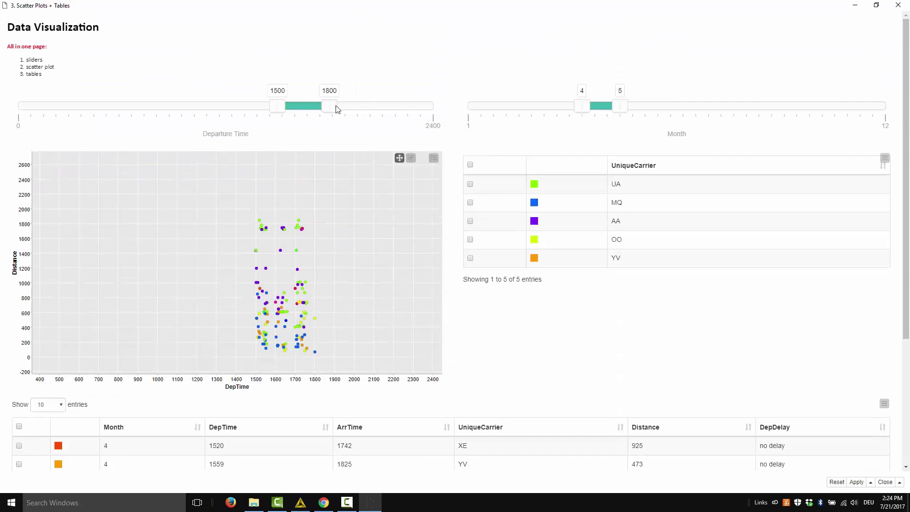
left_click(470, 184)
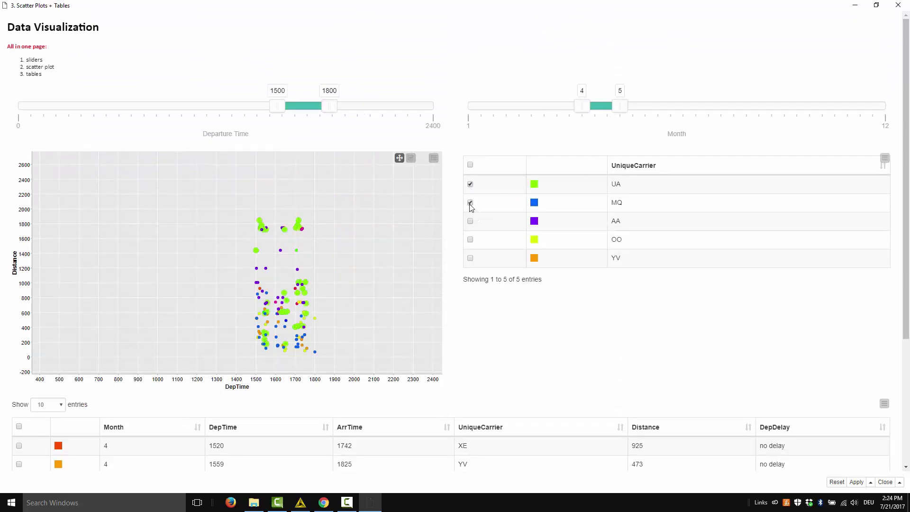
left_click(470, 184)
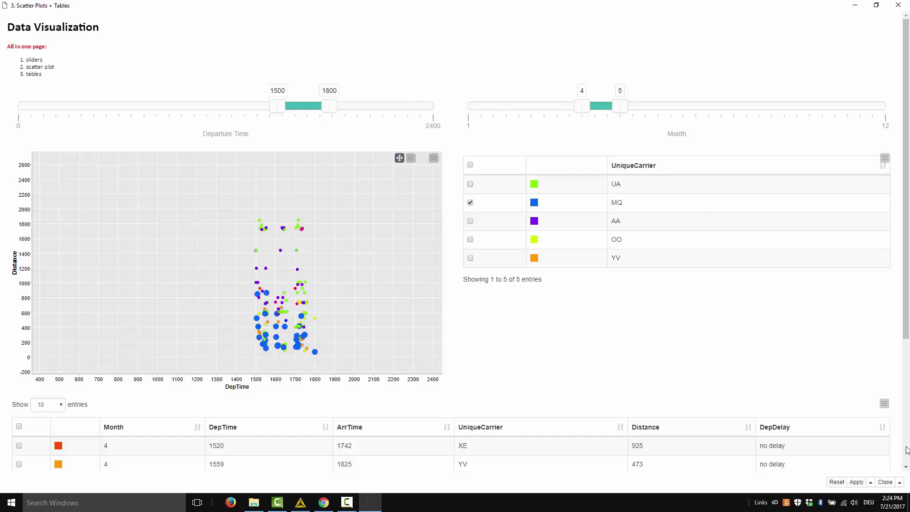
Step: Set the flight details table below the scatter plot to show selected rows only
scroll(907, 449, "down", 4)
left_click(885, 225)
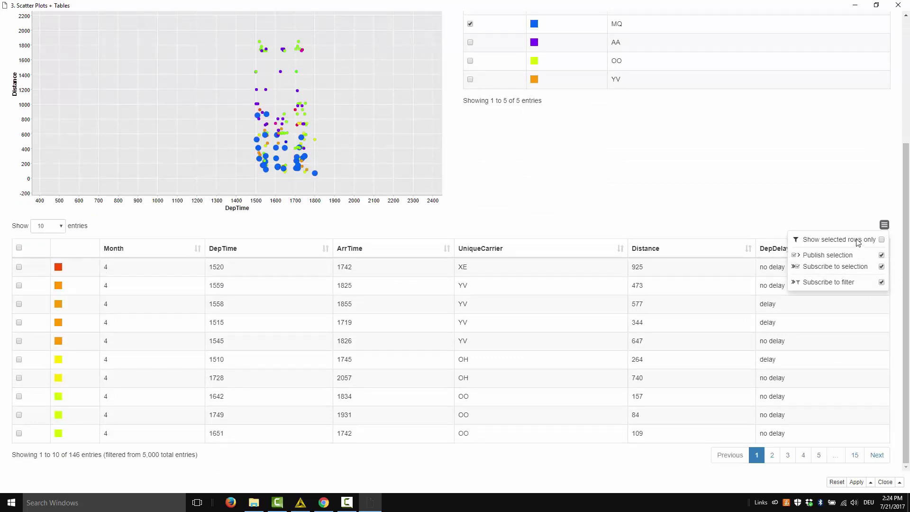
left_click(882, 241)
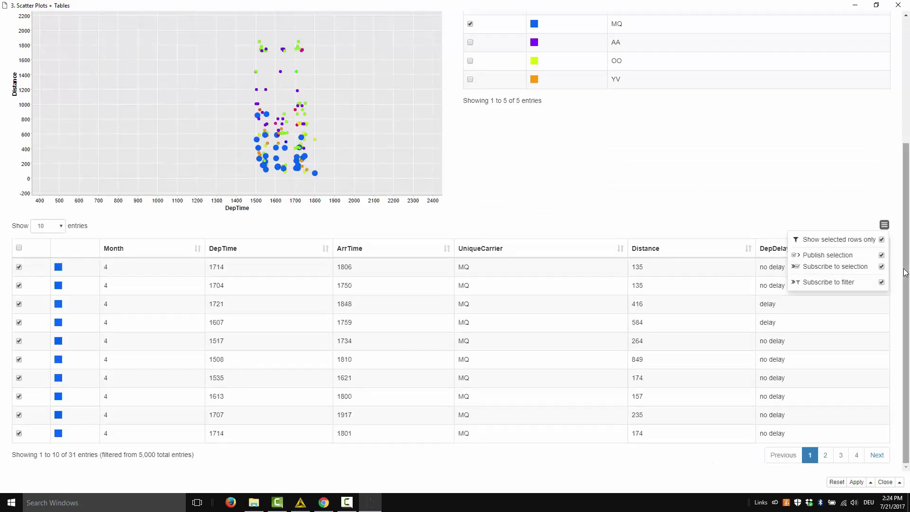
Step: Close the scatter plot view, open the 4. Graph & // Coordinates interactive view at full size, and examine its network graph and parallel coordinates plot
left_click(896, 6)
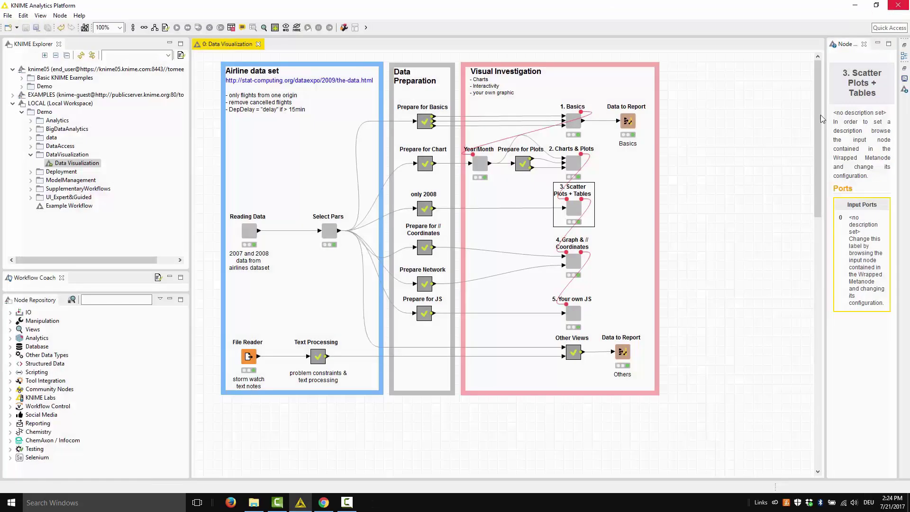
right_click(572, 267)
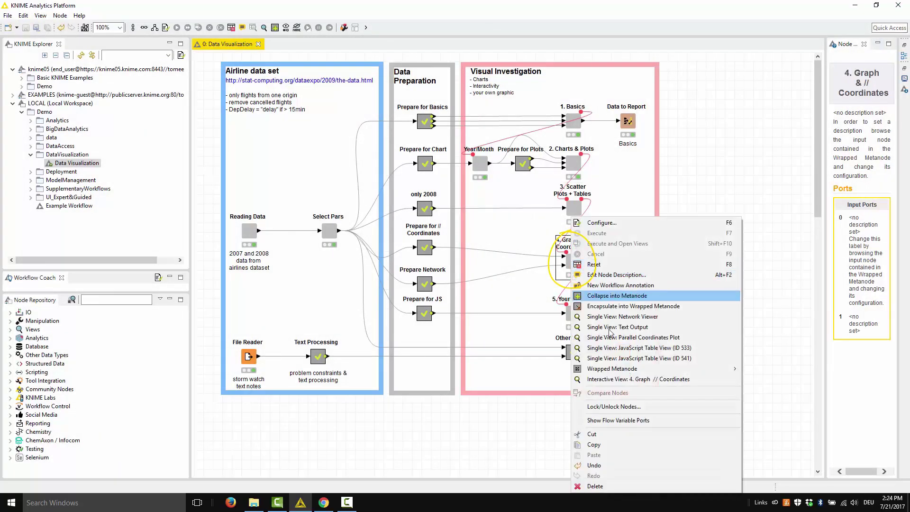
left_click(624, 381)
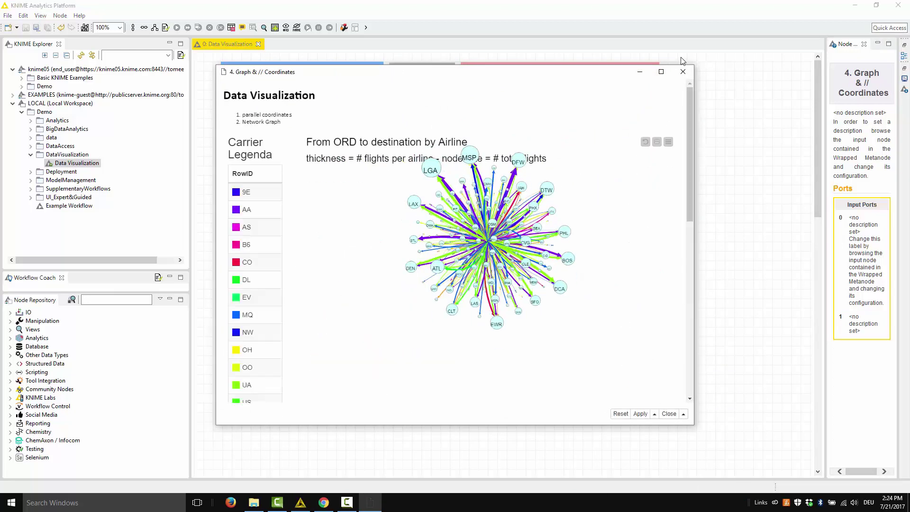
left_click(661, 71)
scroll(908, 282, "down", 1)
left_click_drag(908, 282, 908, 469)
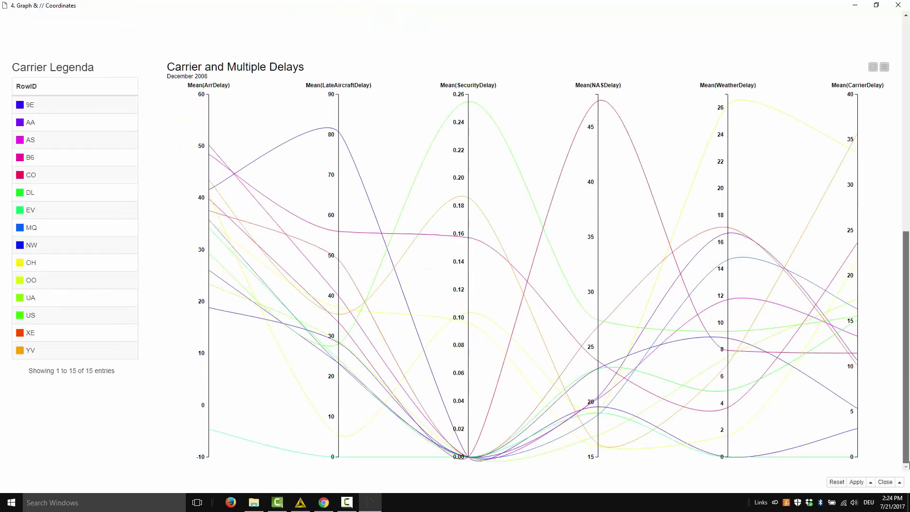
scroll(907, 448, "up", 10)
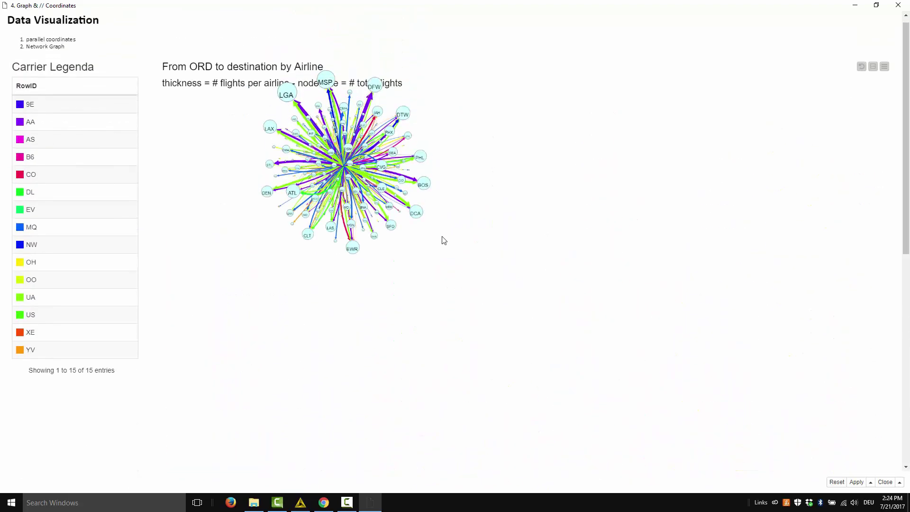
Step: Pull the DCA and EWR nodes outward from the network graph's cluster, and close the interactive view
left_click_drag(412, 218, 682, 292)
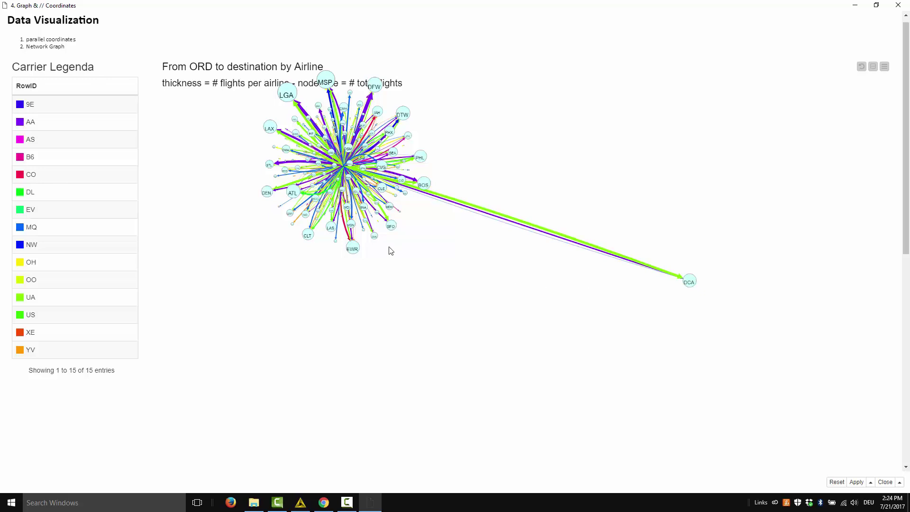
left_click_drag(358, 248, 382, 345)
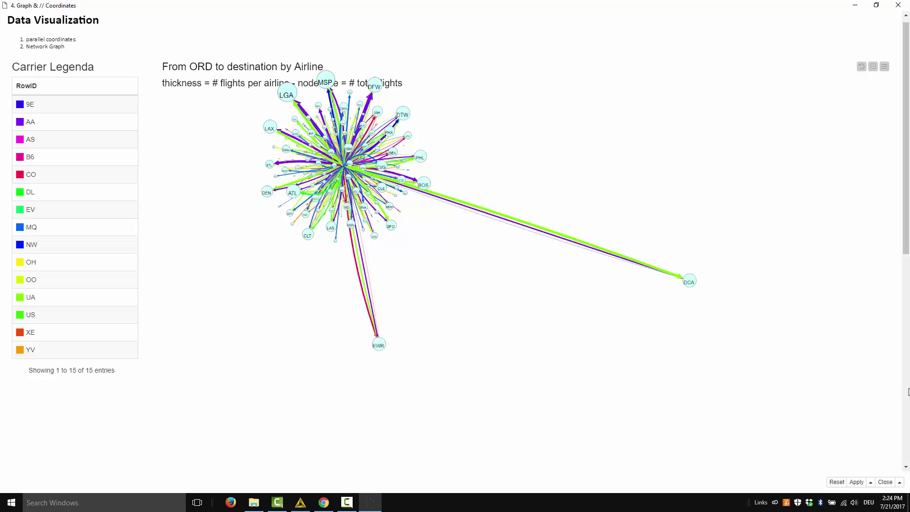
scroll(908, 392, "down", 10)
left_click(898, 5)
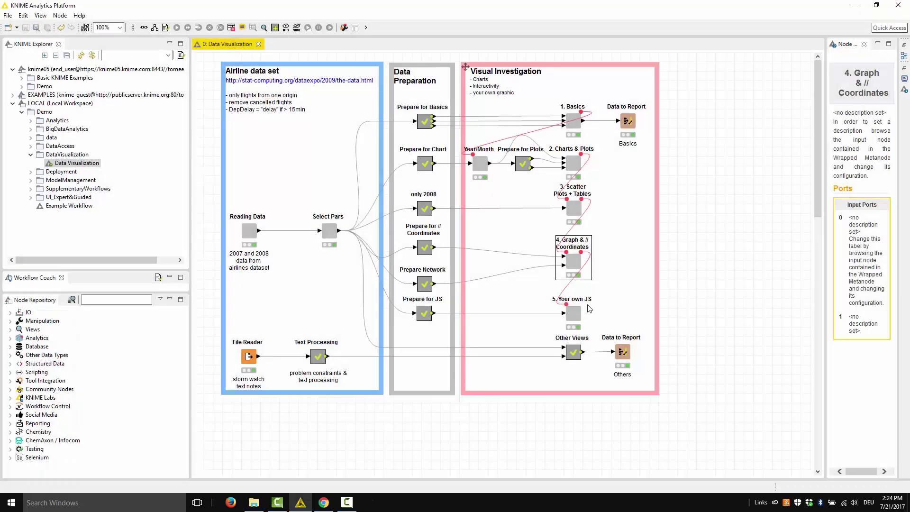
Step: Open the 5. Your own JS interactive view at full size, examine the Mesa Airlines routes on the US map, and close it
right_click(573, 313)
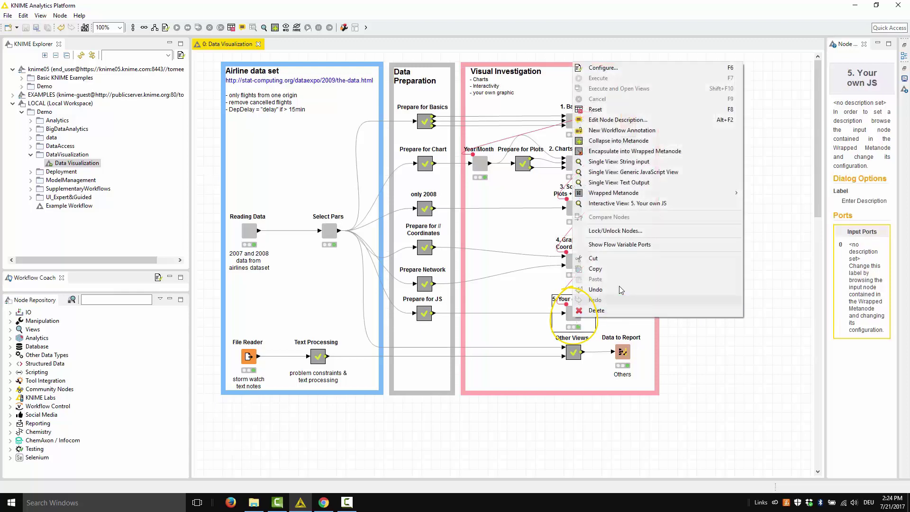
left_click(629, 203)
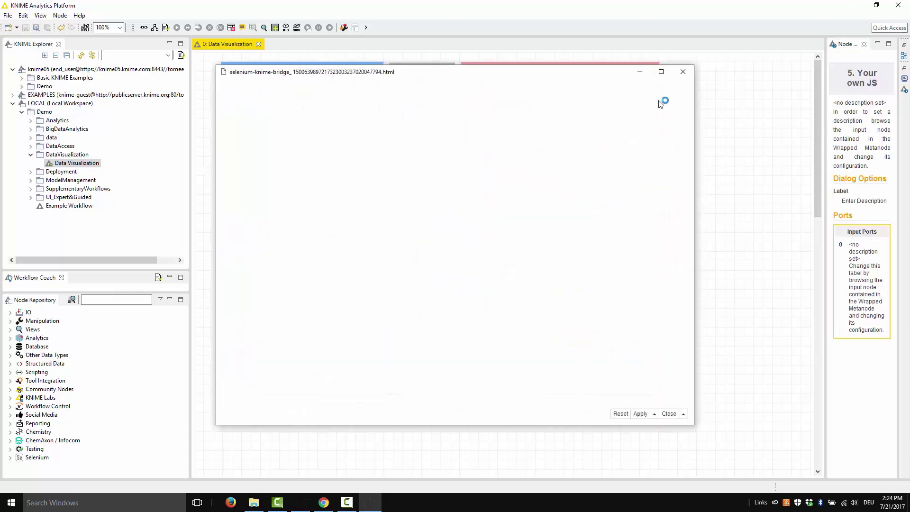
left_click(661, 72)
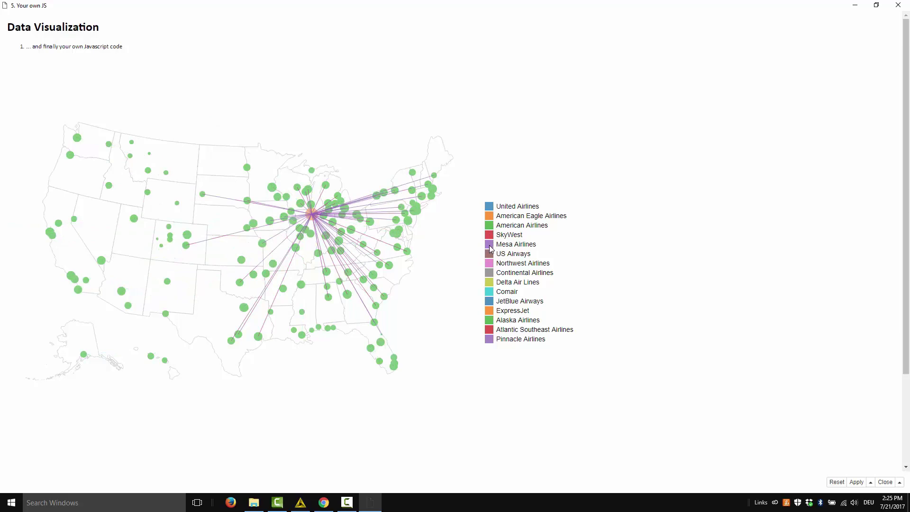
left_click(898, 5)
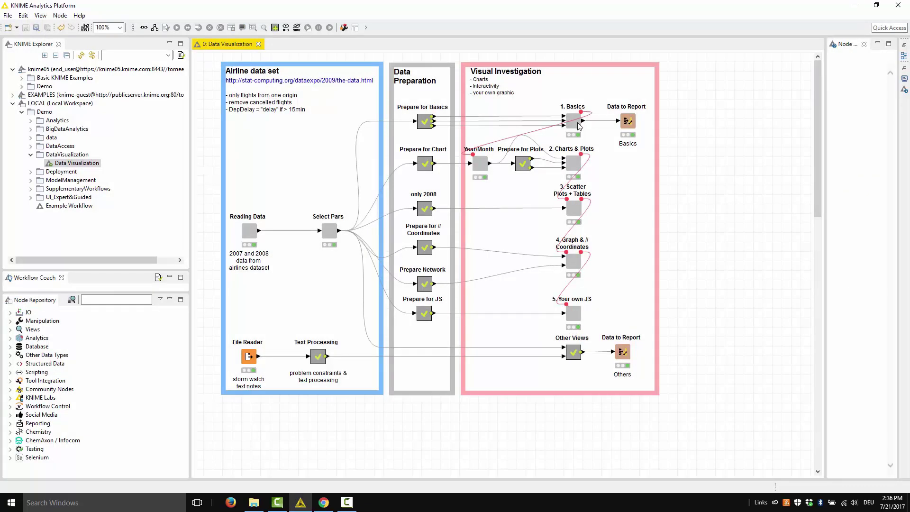
Step: Open the 1. Basics wrapped metanode, and filter the Node Repository for "javascript", enlarging it to show the full list of nodes
double_click(578, 123)
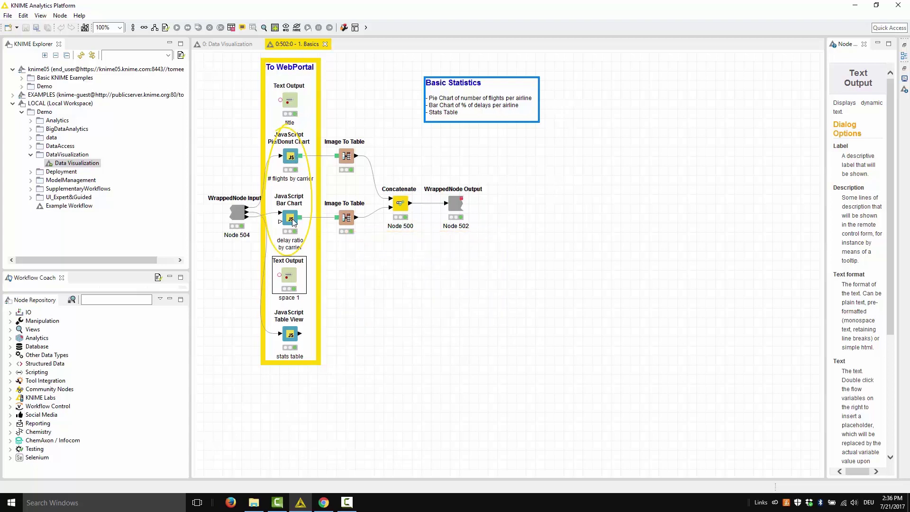
left_click(125, 301)
type("javascript")
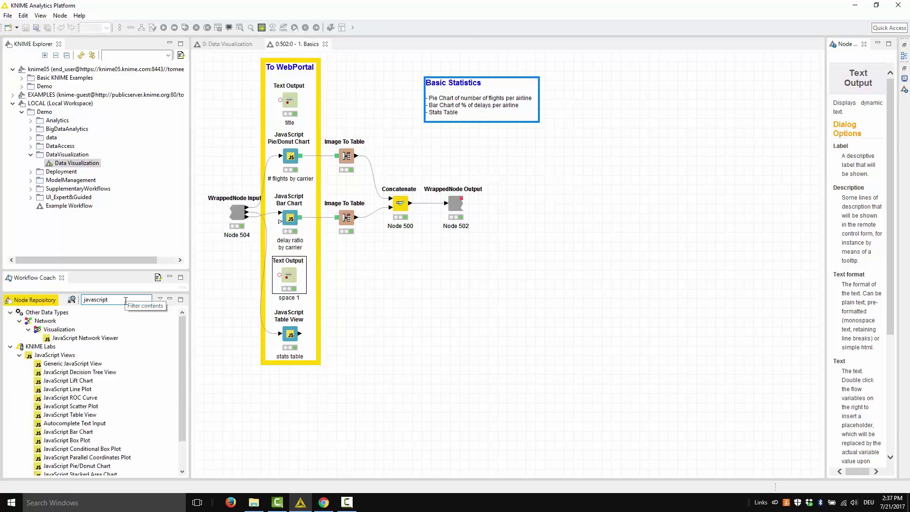
left_click_drag(96, 268, 100, 221)
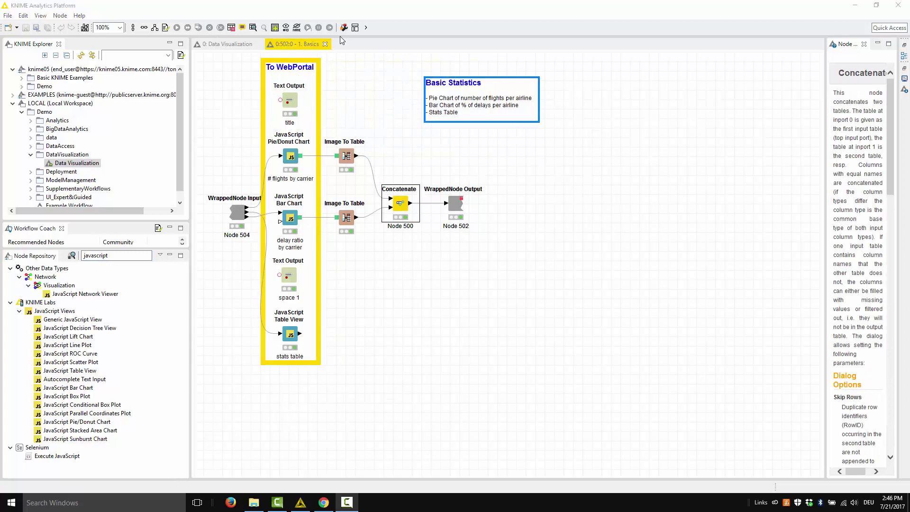
Step: Close the 1. Basics sub-workflow and select the Other Views metanode in the main workflow
left_click(326, 44)
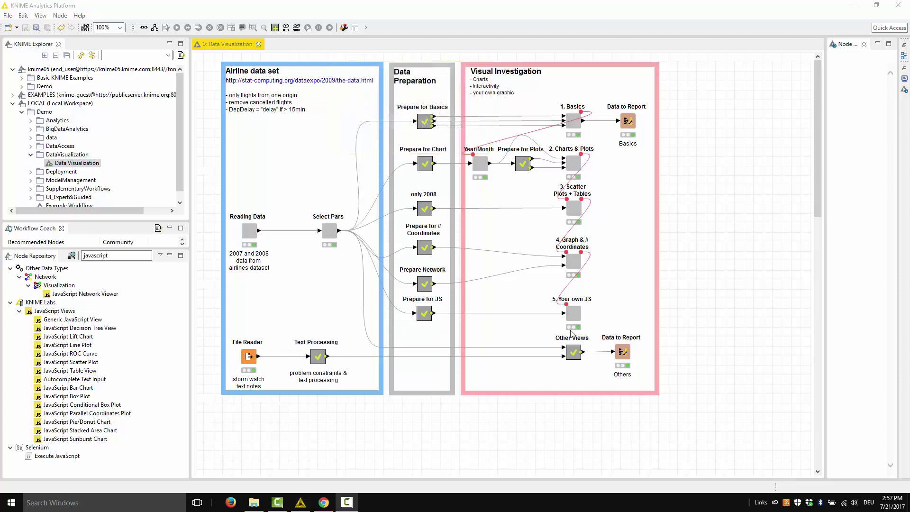
left_click(573, 352)
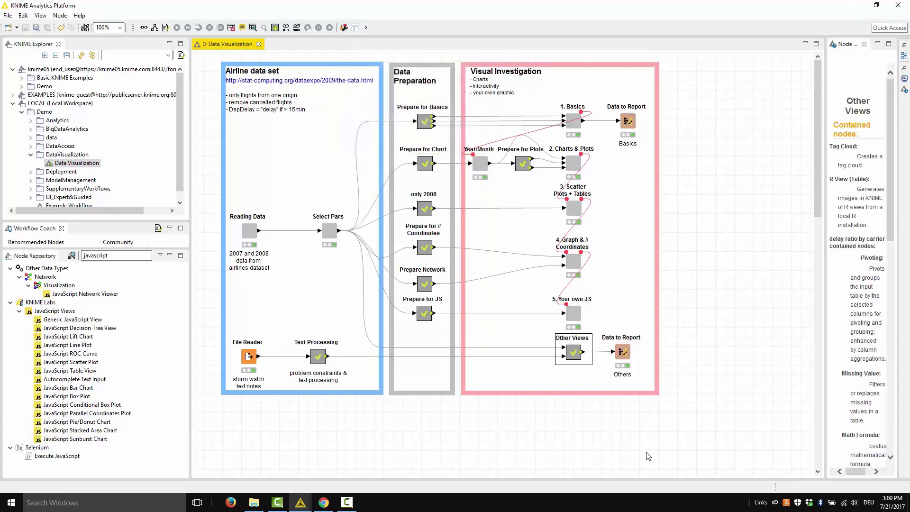